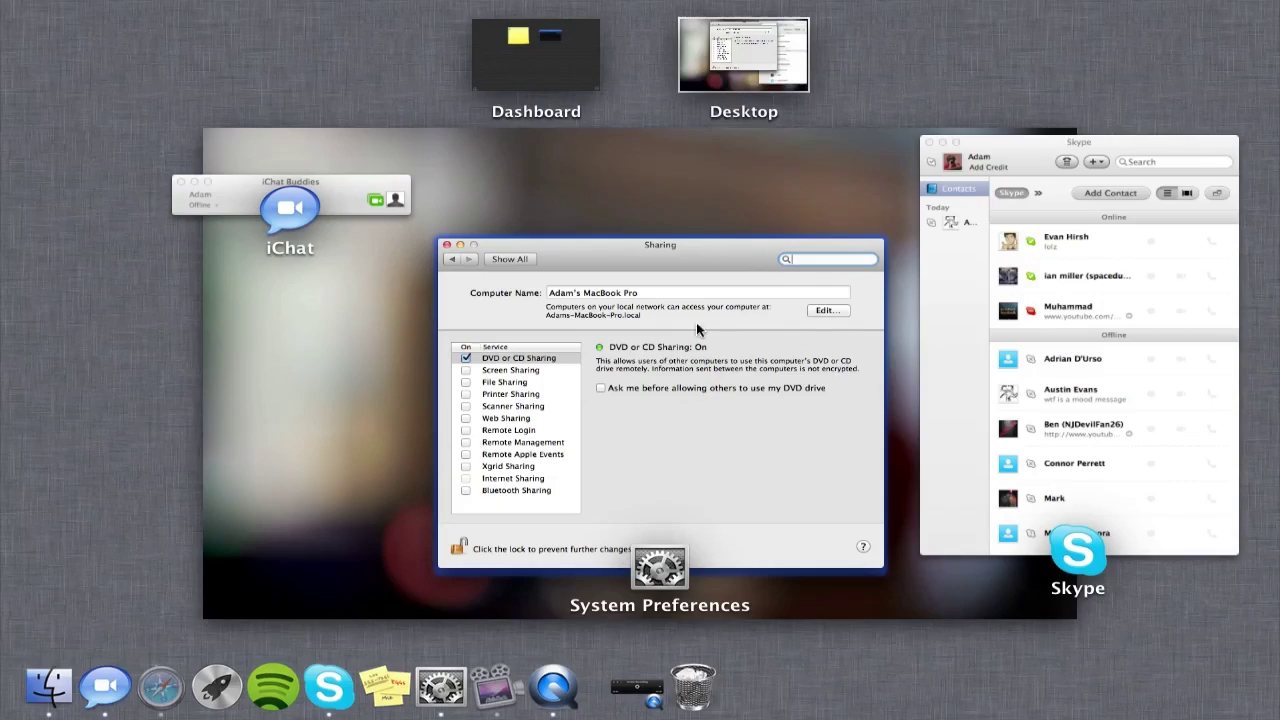
Show all open windows in Mission Control and bring the System Preferences, iChat Buddies and Skype windows to the front in turn.
left_click(740, 317)
key("ctrl+Up")
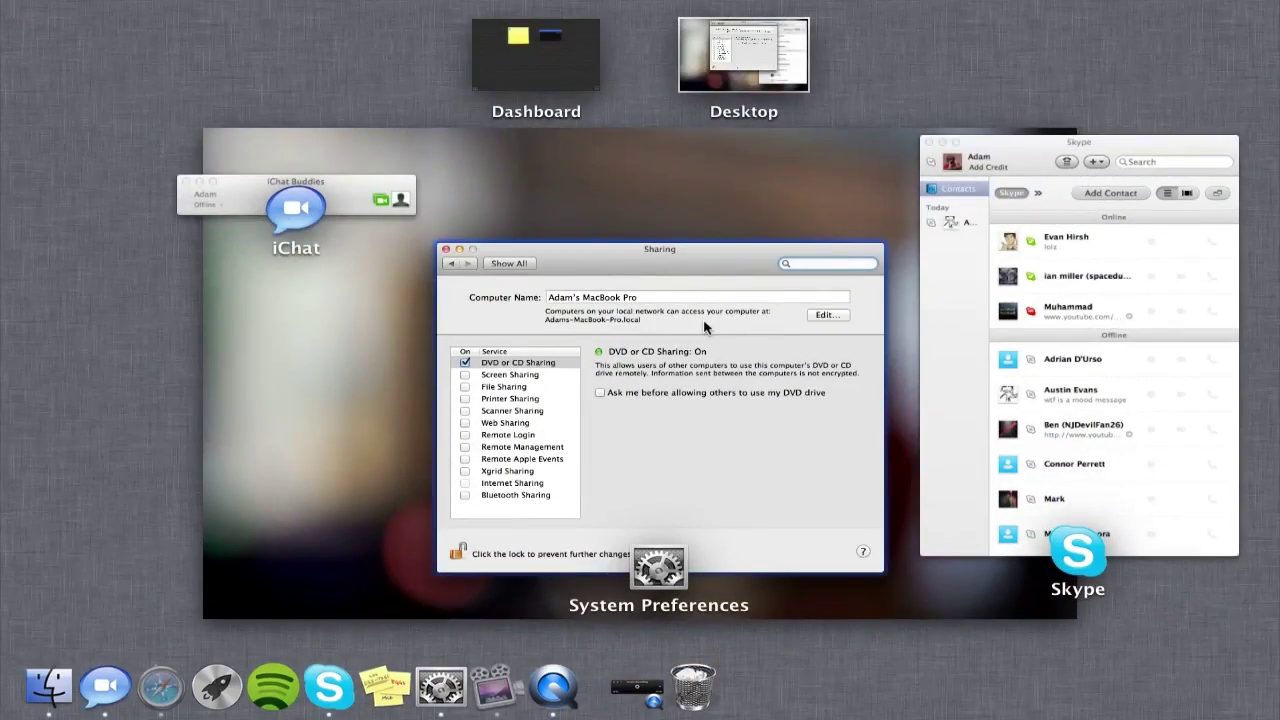
left_click(408, 220)
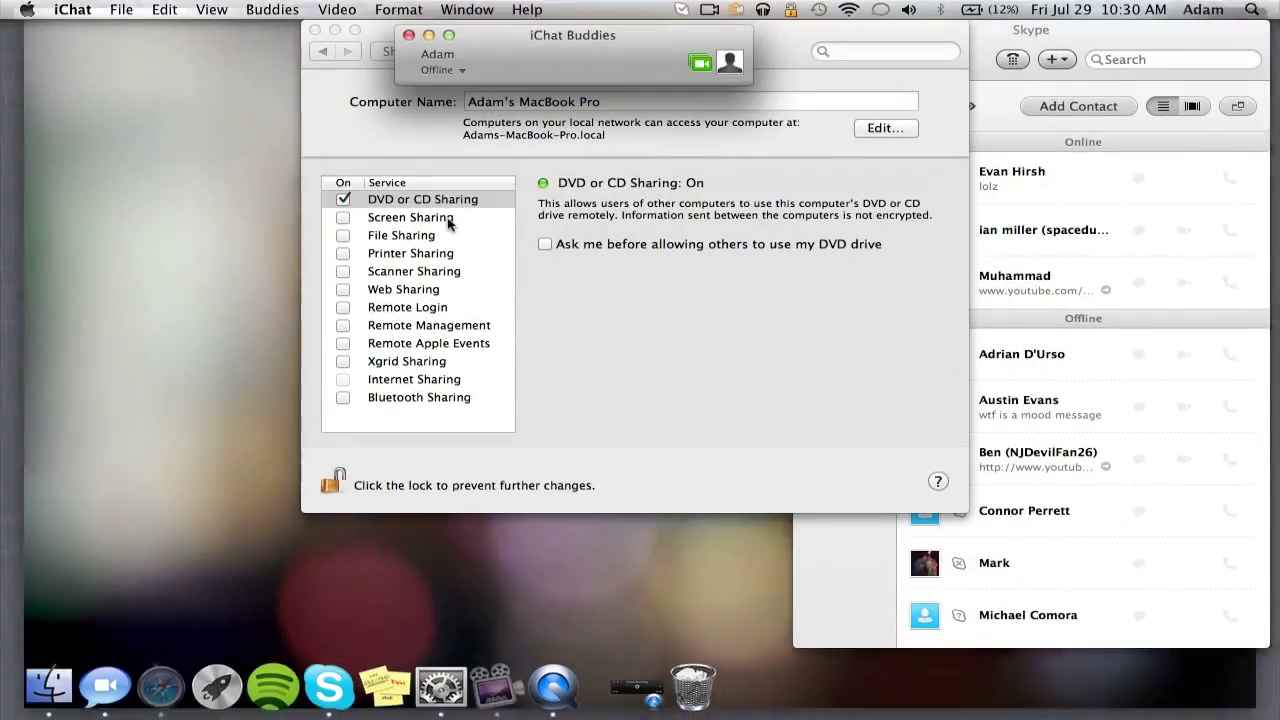
key("ctrl+Up")
left_click(928, 232)
Move the iChat Buddies window onto a newly created desktop space in Mission Control.
key("ctrl+Up")
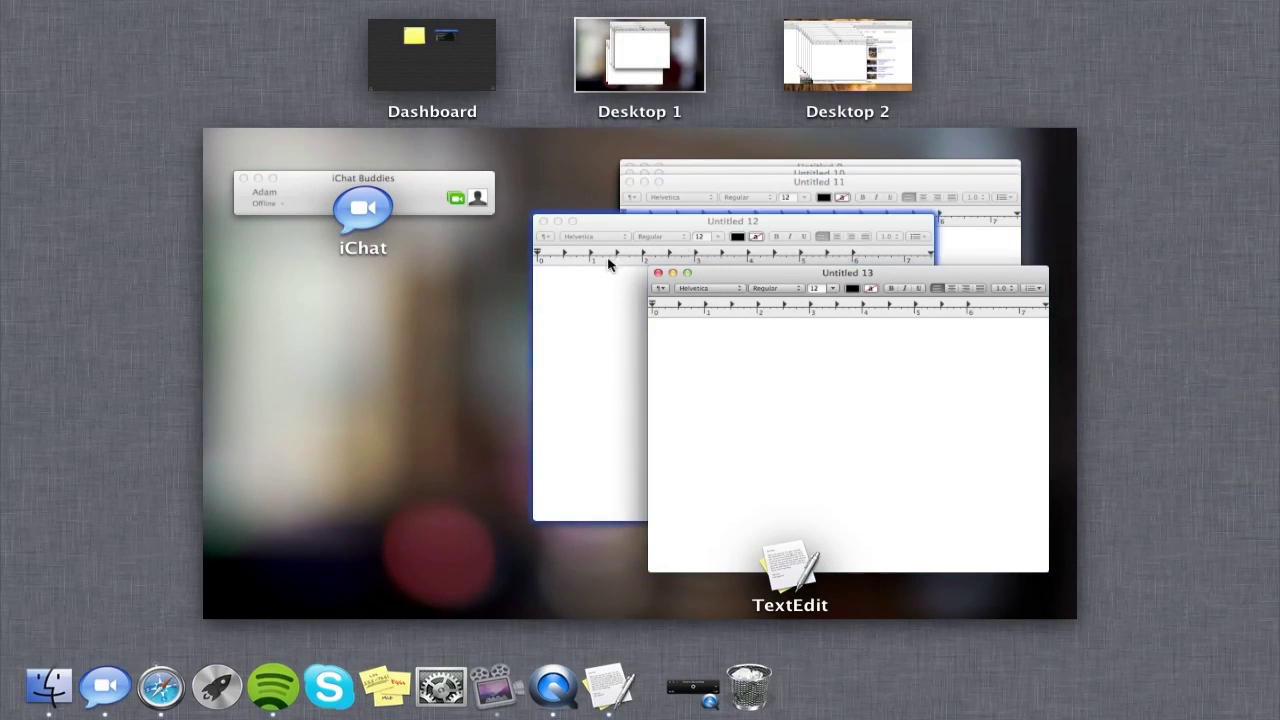
left_click_drag(823, 165, 632, 360)
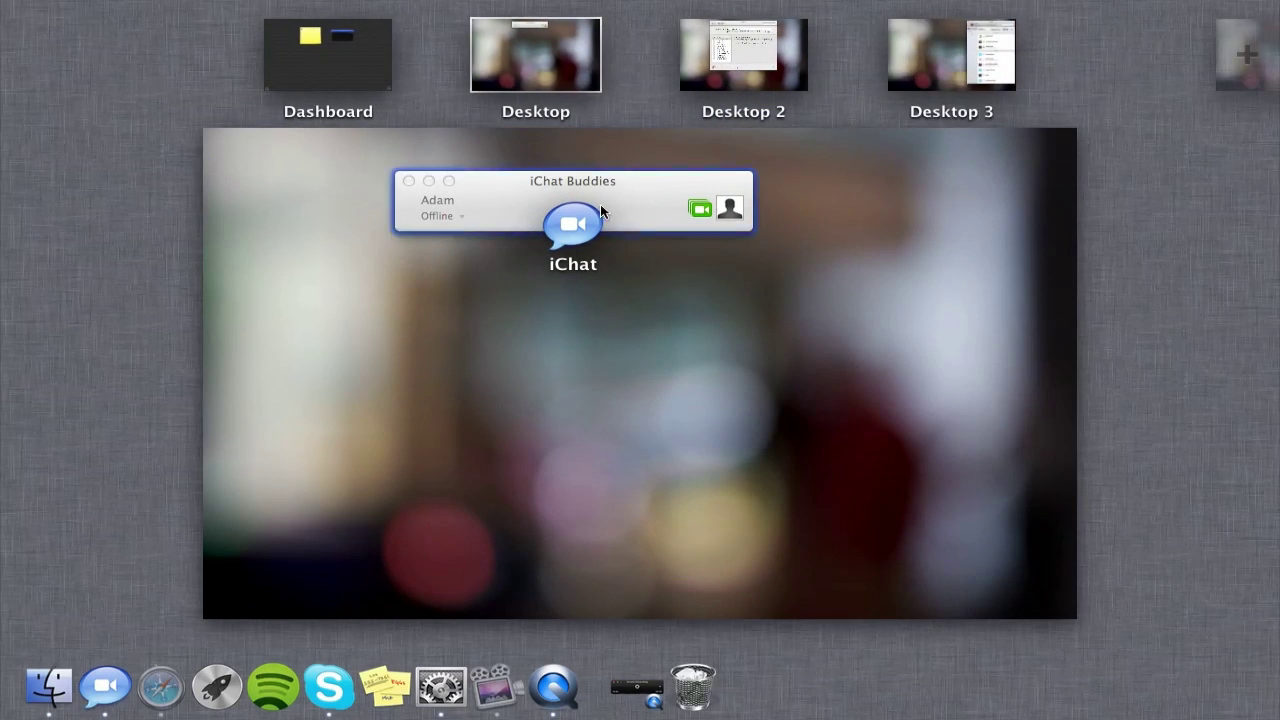
left_click_drag(601, 207, 1243, 62)
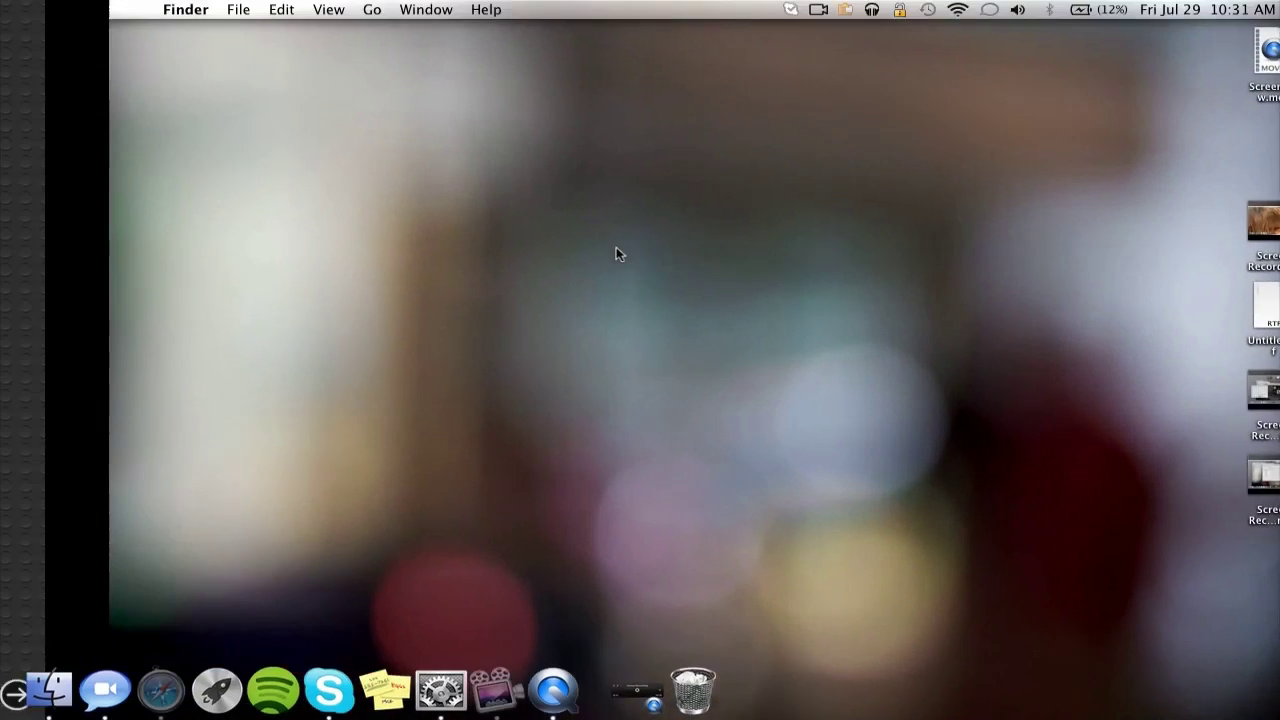
Switch through the desktop spaces in both directions to view the window placed on each one.
key("ctrl+Right")
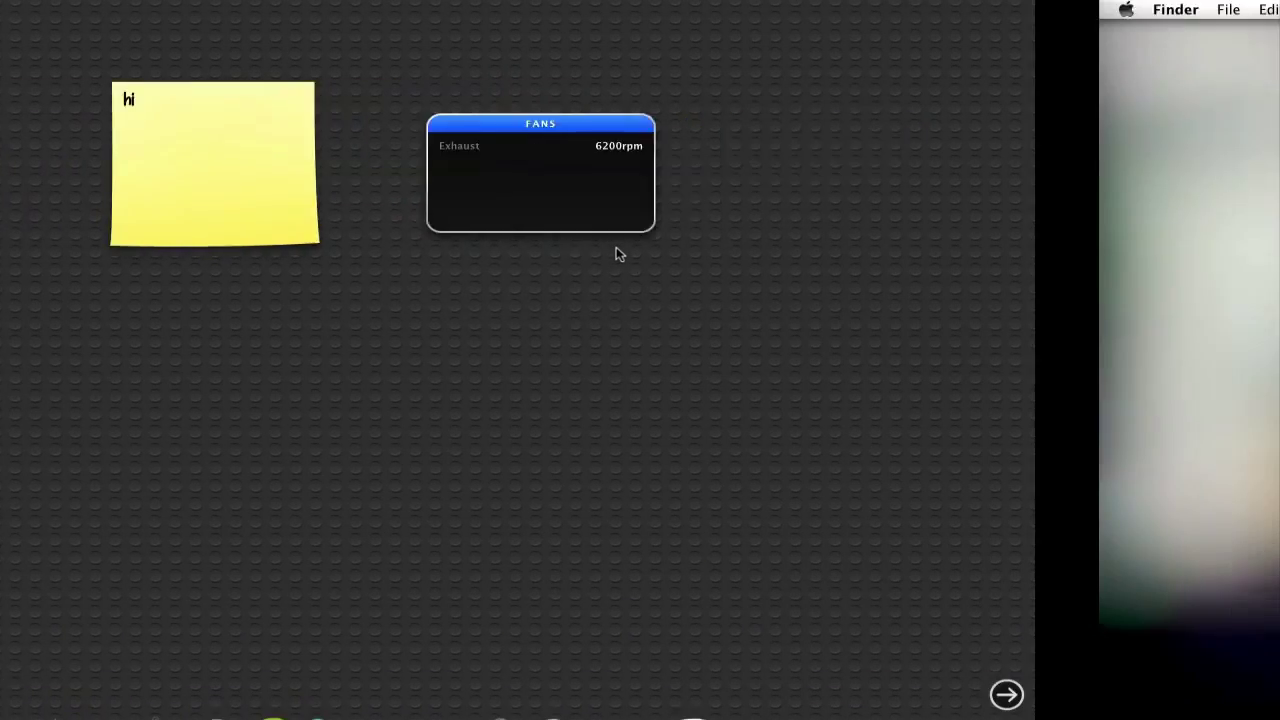
key("ctrl+Right")
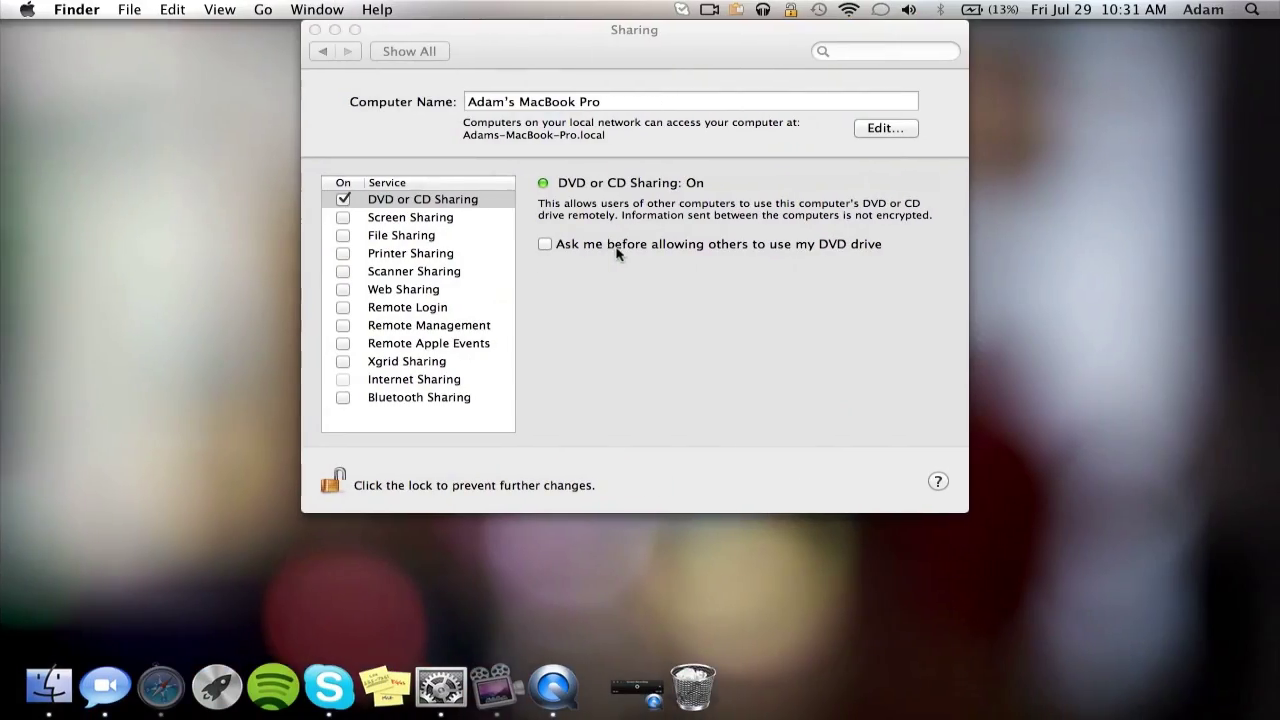
key("ctrl+Right")
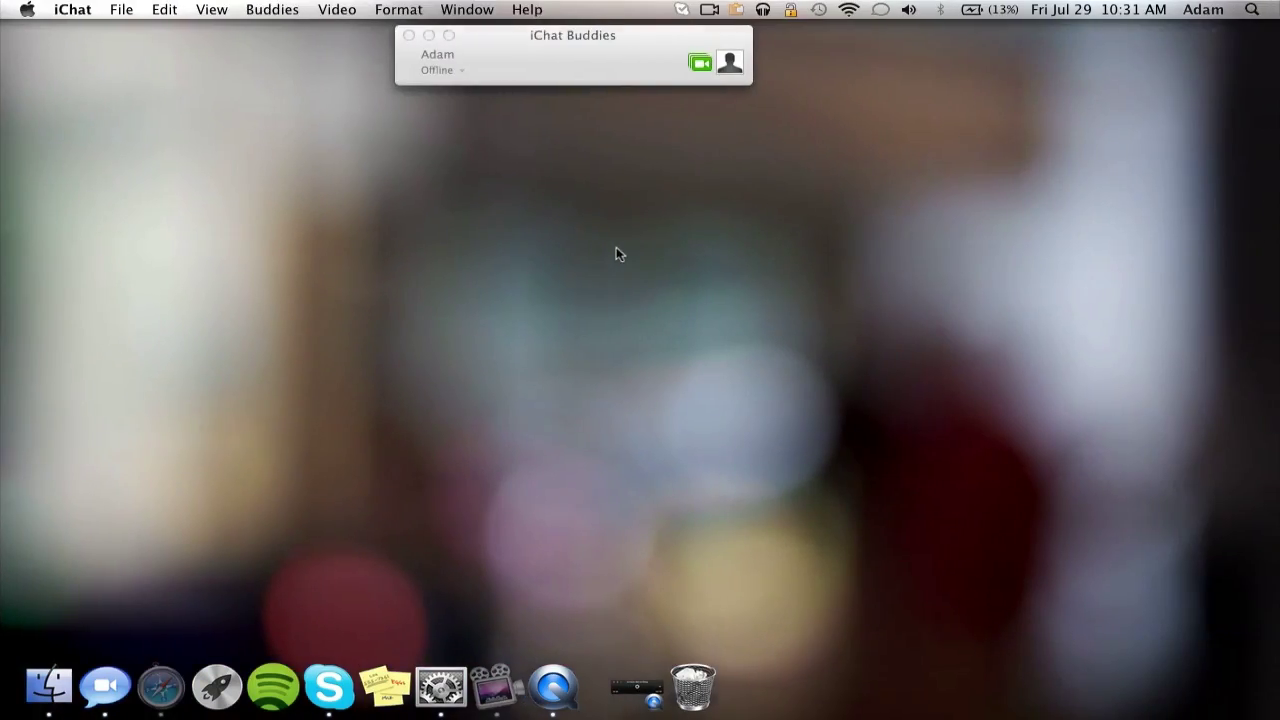
key("ctrl+Right")
key("ctrl+Right")
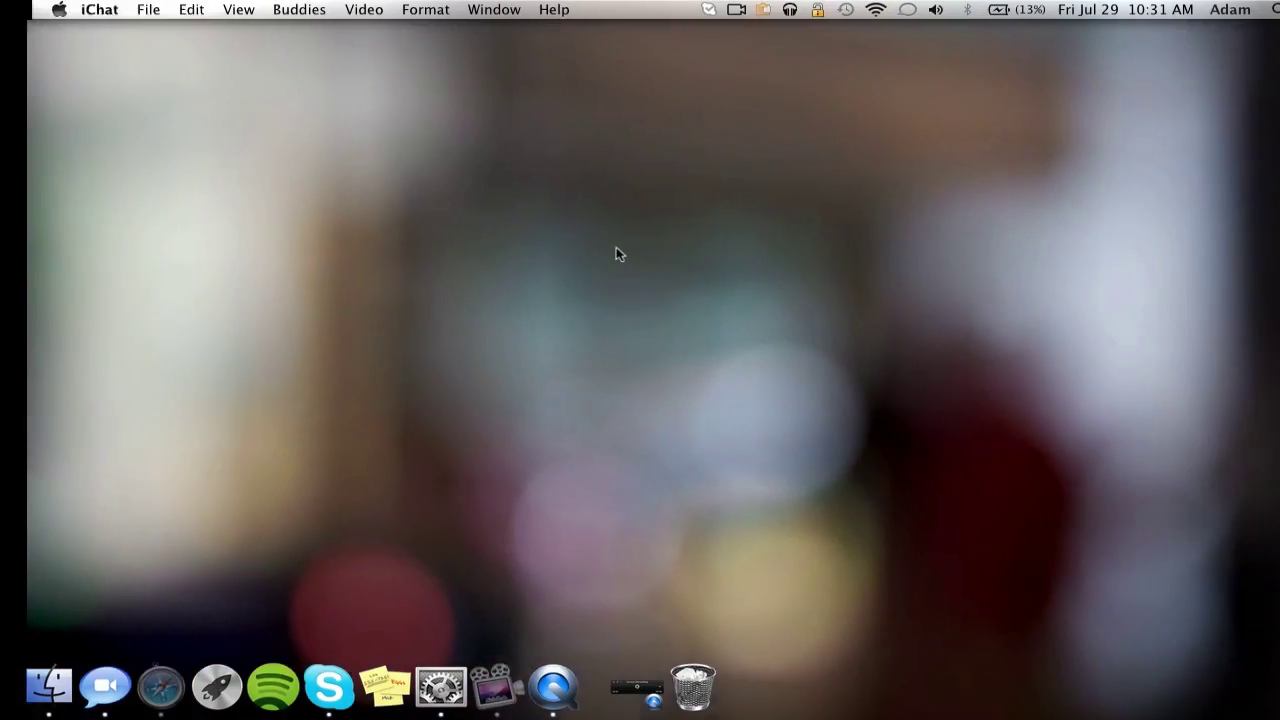
key("ctrl+Right")
key("ctrl+Left")
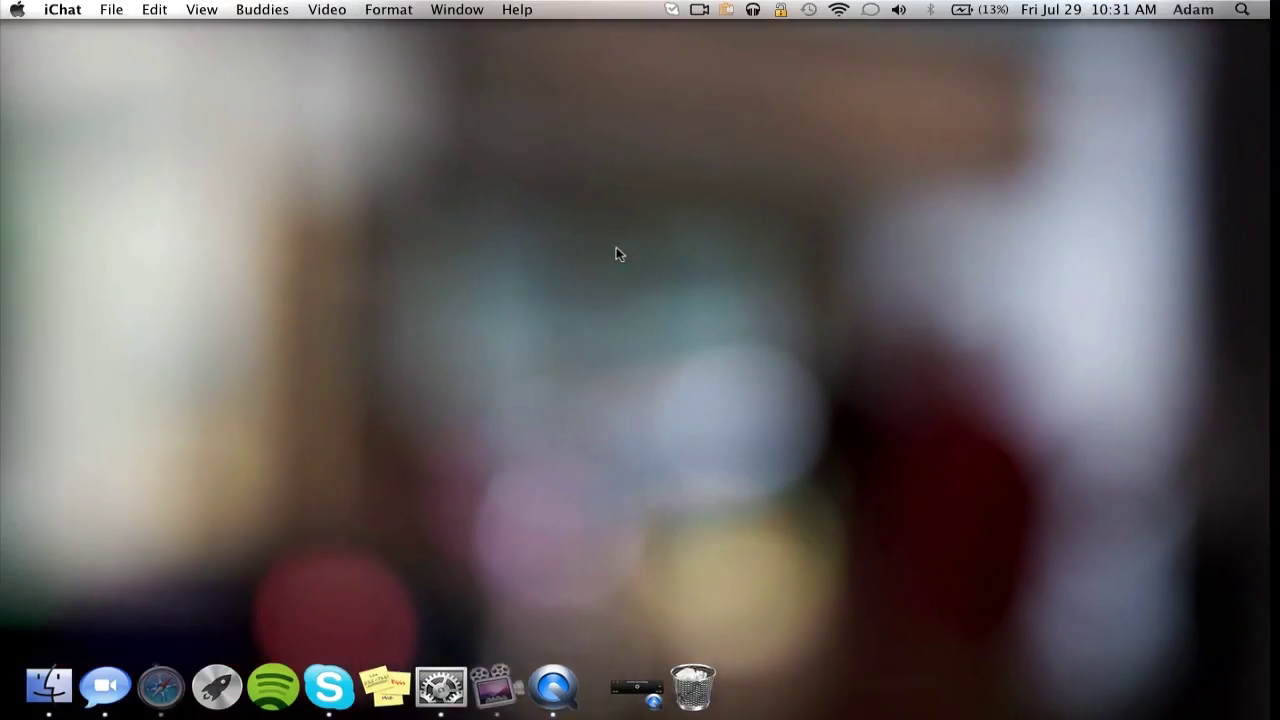
key("ctrl+Left")
key("ctrl+Left")
key("ctrl+Left")
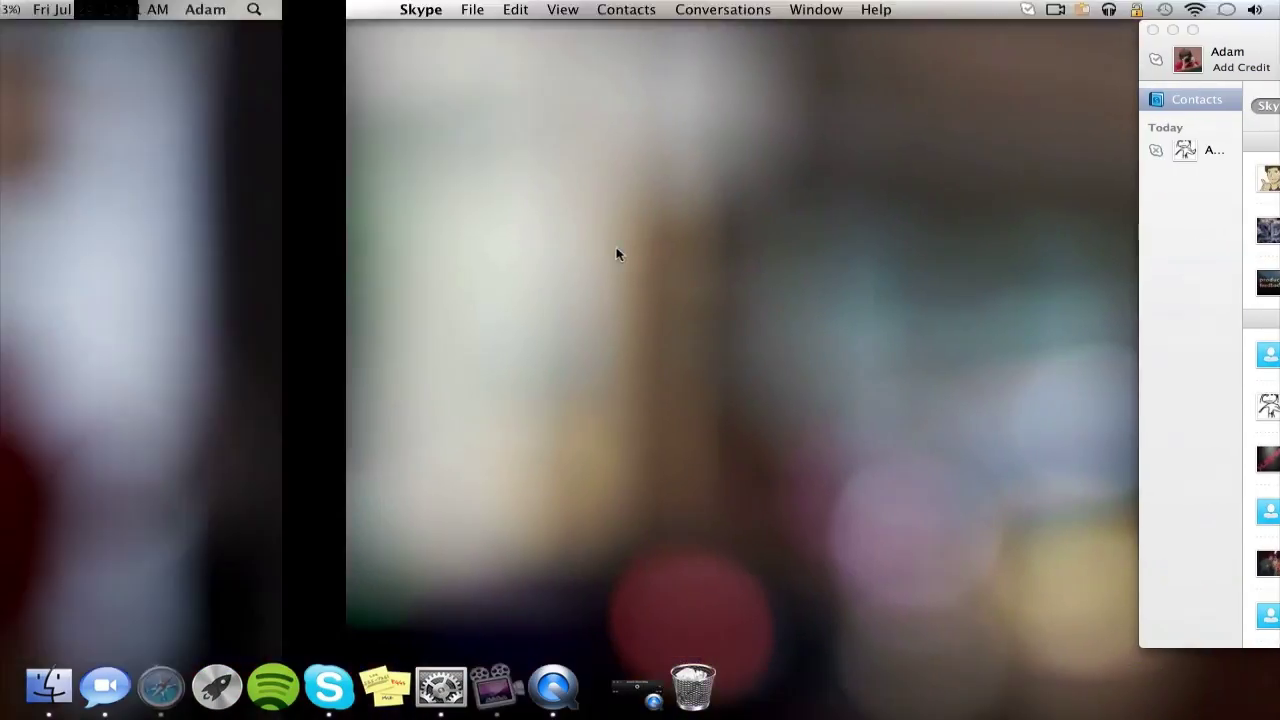
key("ctrl+Left")
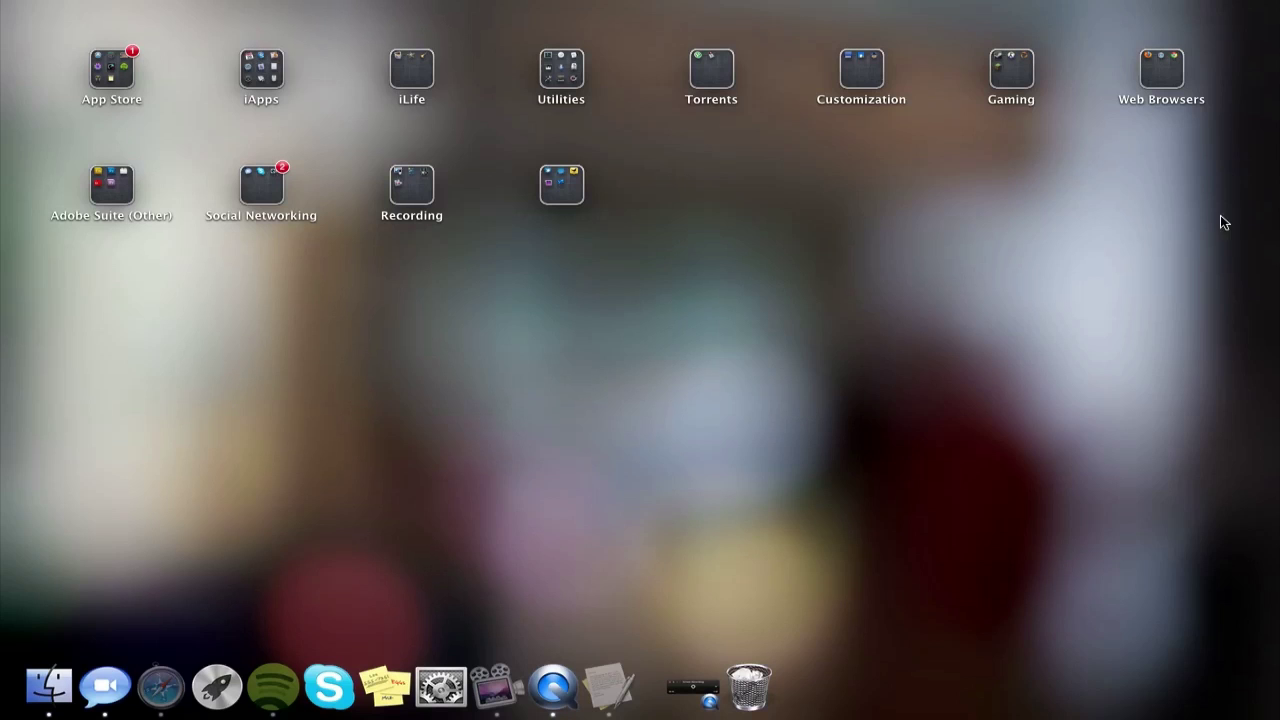
Look through the app folders in Launchpad, including the App Store folder.
left_click(110, 68)
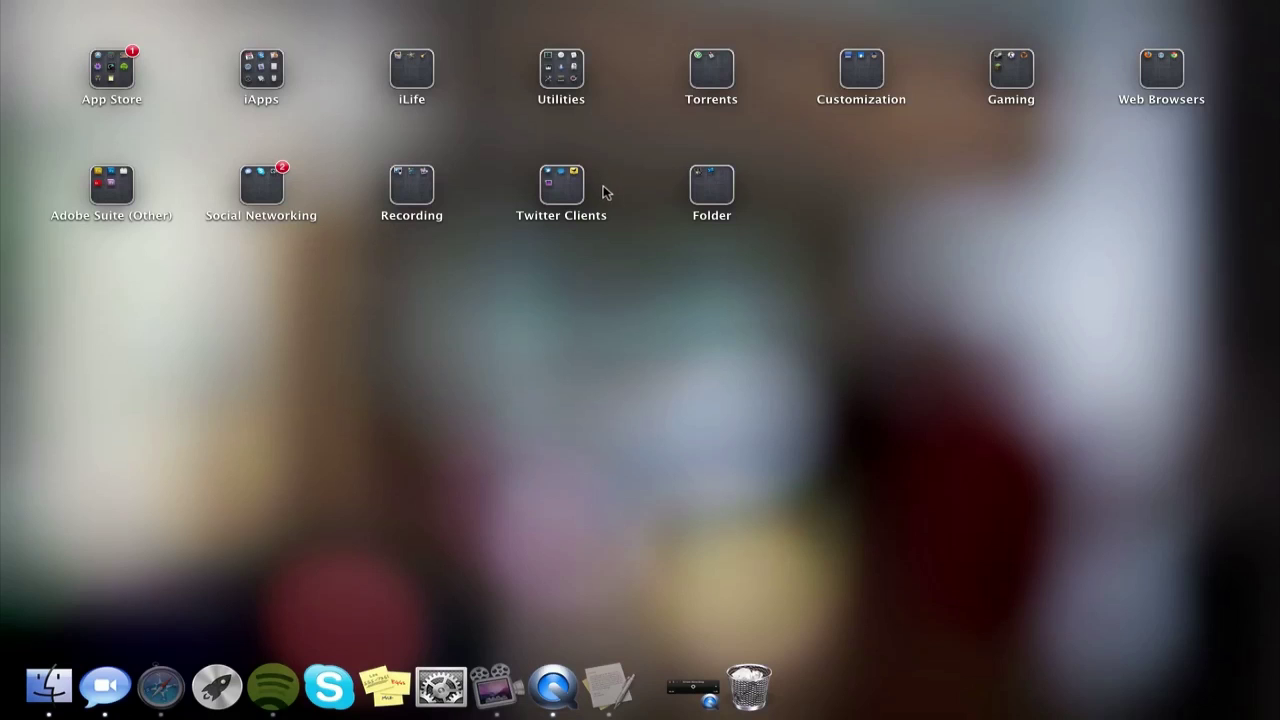
left_click(611, 221)
key("F4")
left_click(611, 221)
left_click(224, 684)
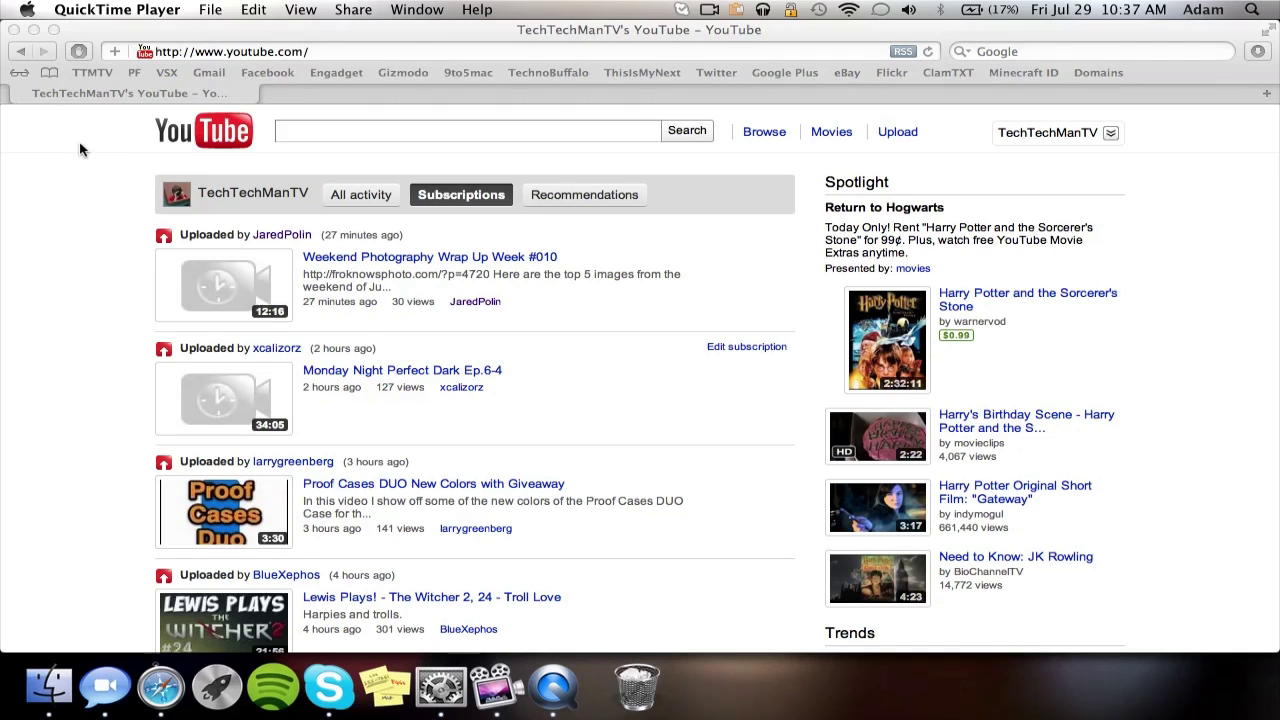
Put the Safari window showing YouTube into full-screen mode and return it to its normal window size.
left_click(86, 336)
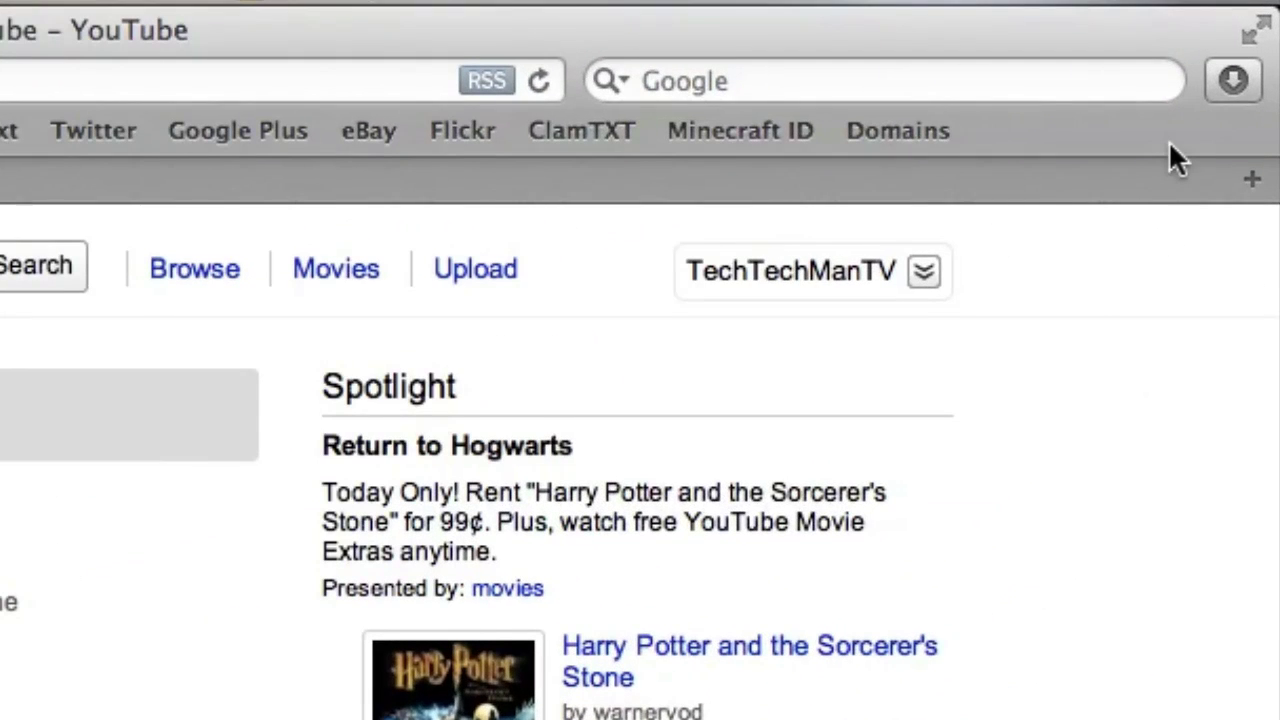
left_click(1262, 33)
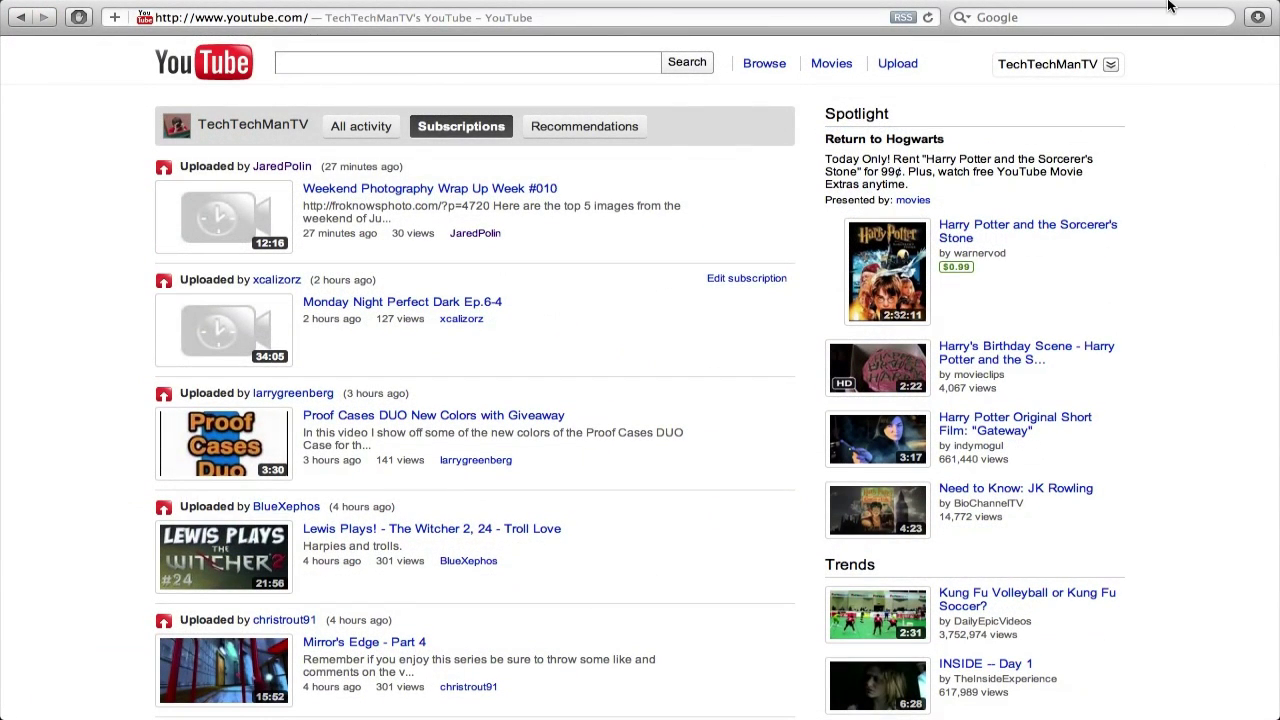
mouse_move(1168, 7)
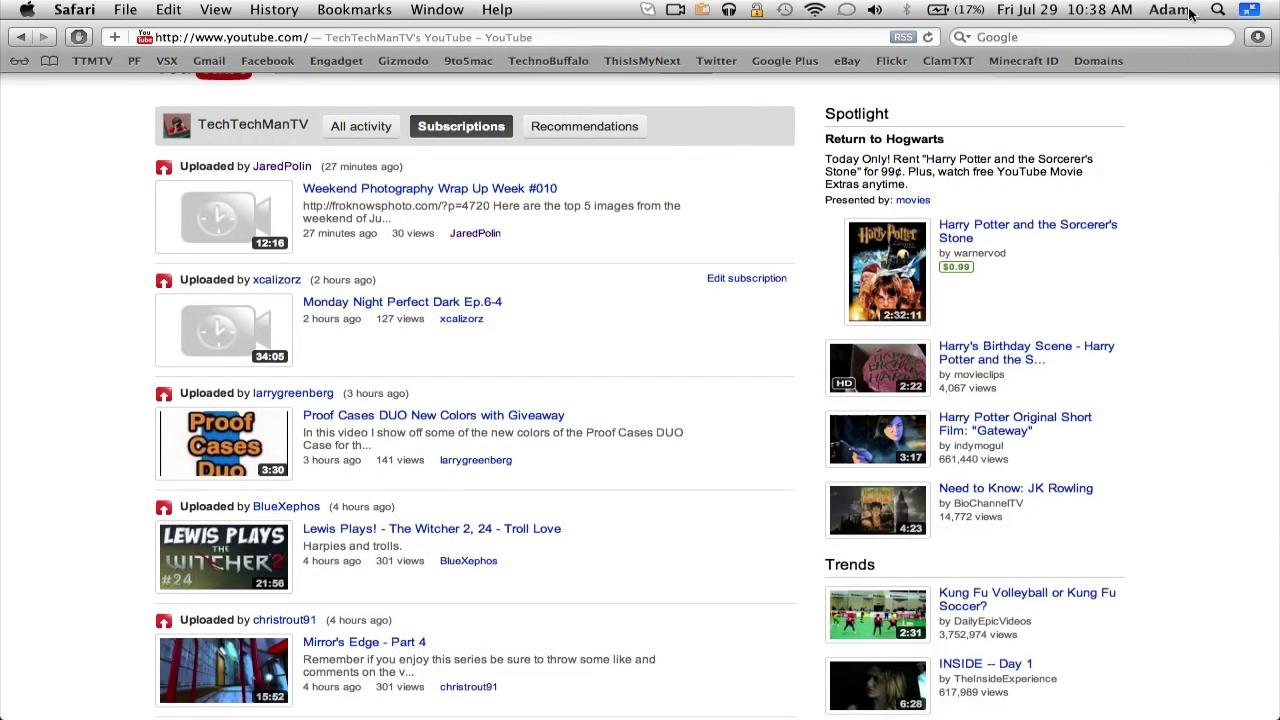
left_click(1248, 10)
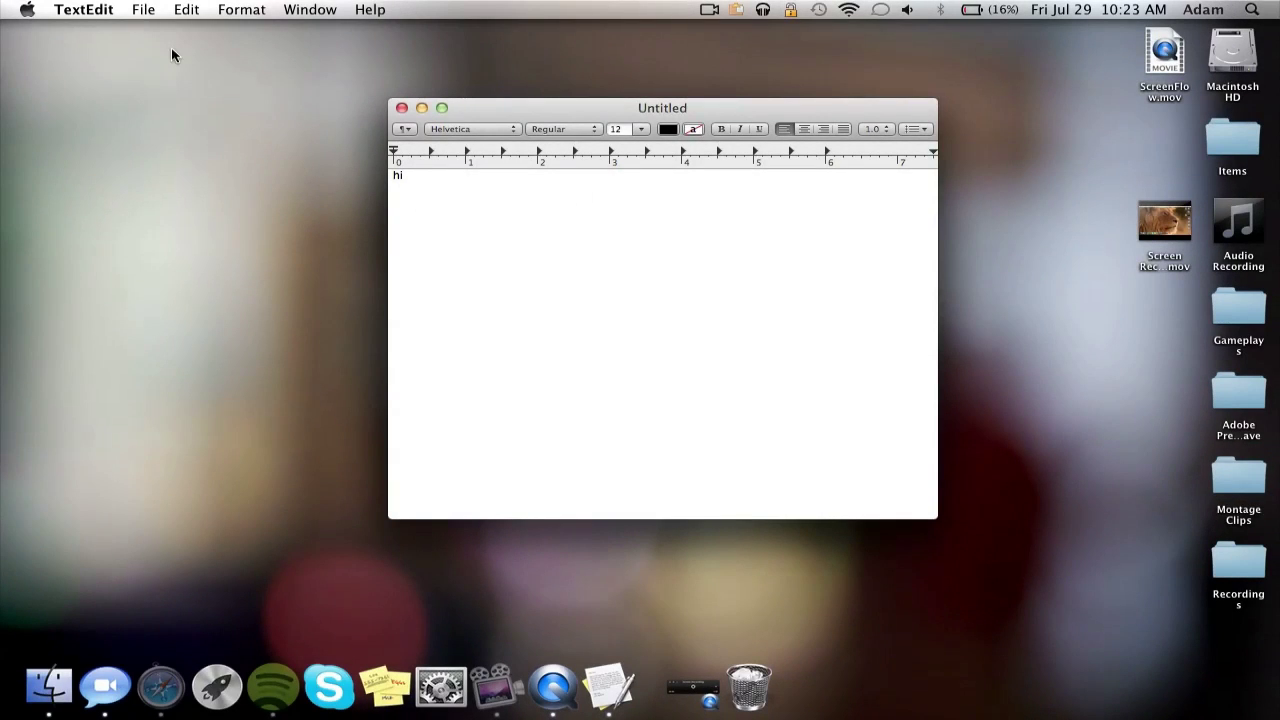
Quit TextEdit with the unsaved document open and relaunch it by searching for "text".
left_click(80, 9)
left_click(203, 182)
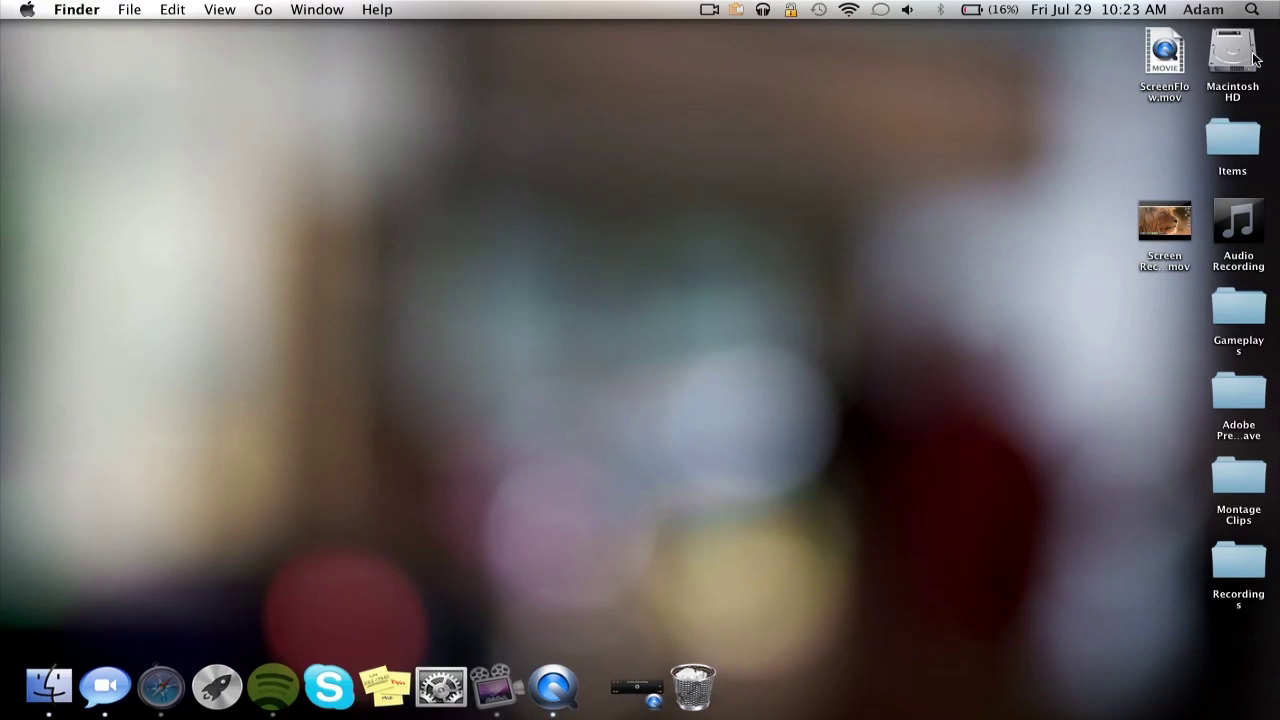
type("text")
key("Return")
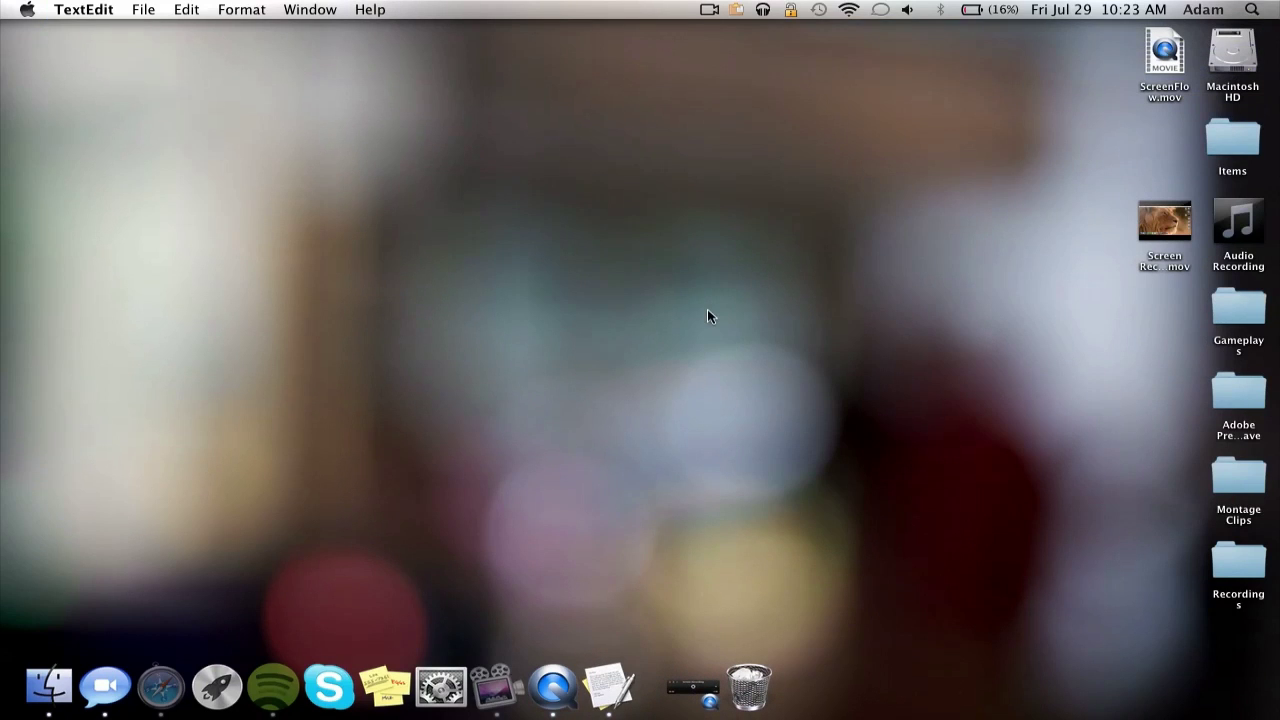
Add the line "test 1" below "hi" and save the document to the Desktop as Untitled.rtf in Rich Text Format.
type("hi")
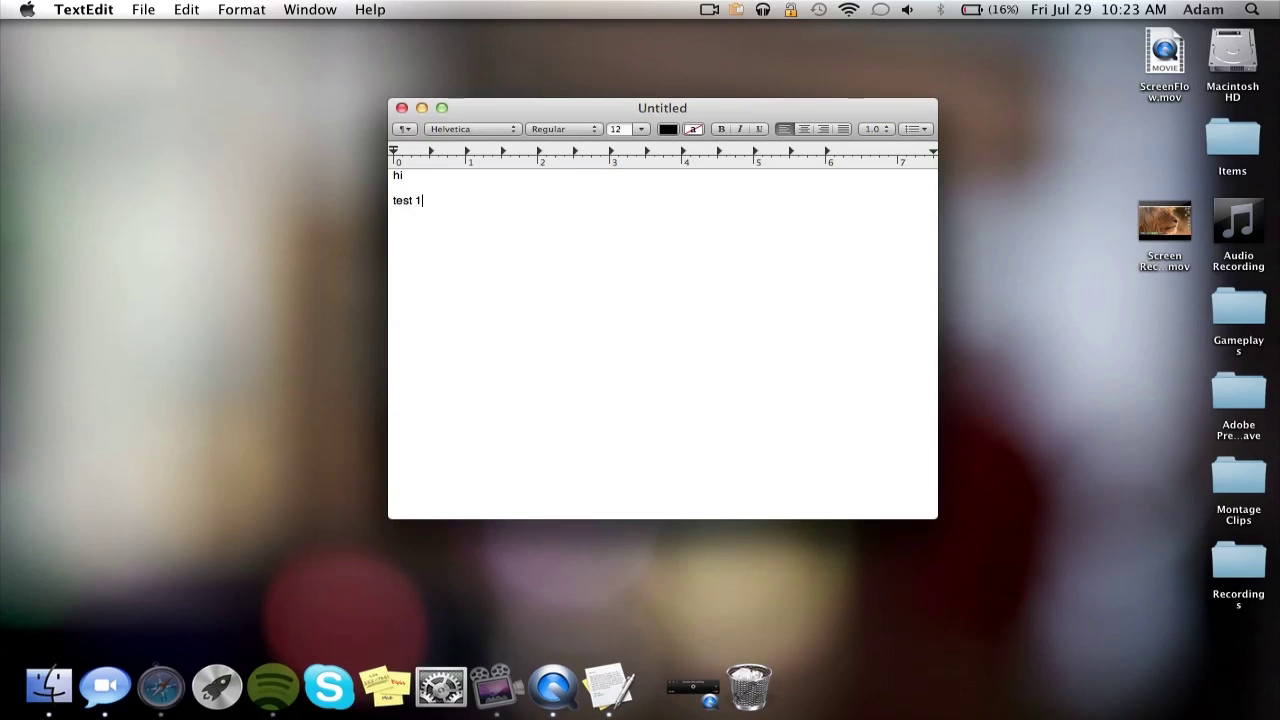
key("super+s")
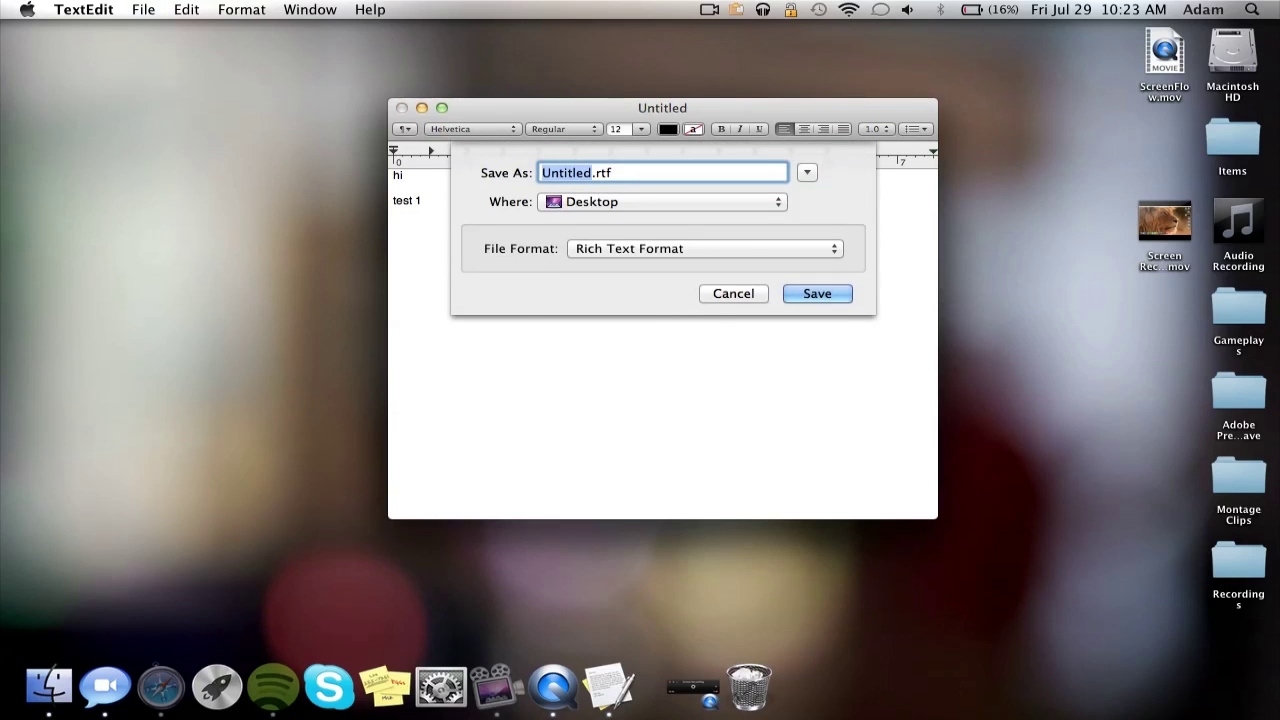
key("Escape")
Add the lines "test 2" and "test 3" below "test 1", separated by blank lines.
key("Return")
type("tes")
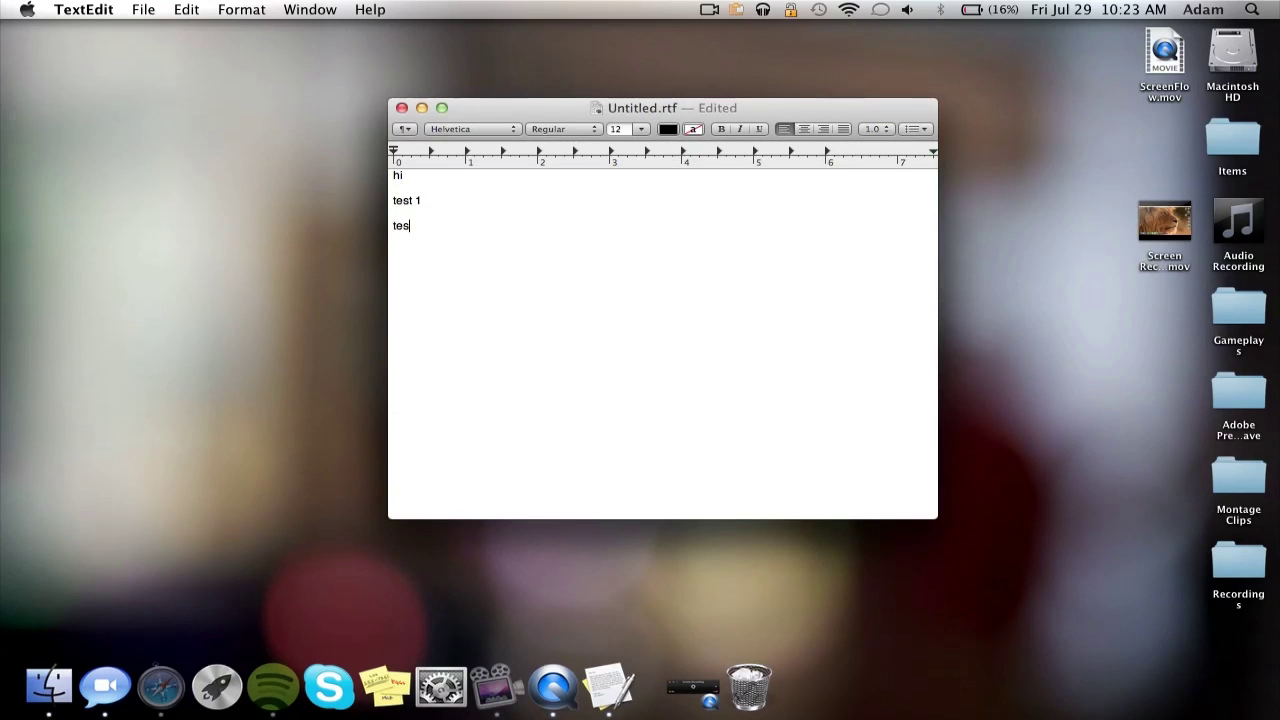
type("t 2")
key("Return")
key("Return")
type("test 3  ")
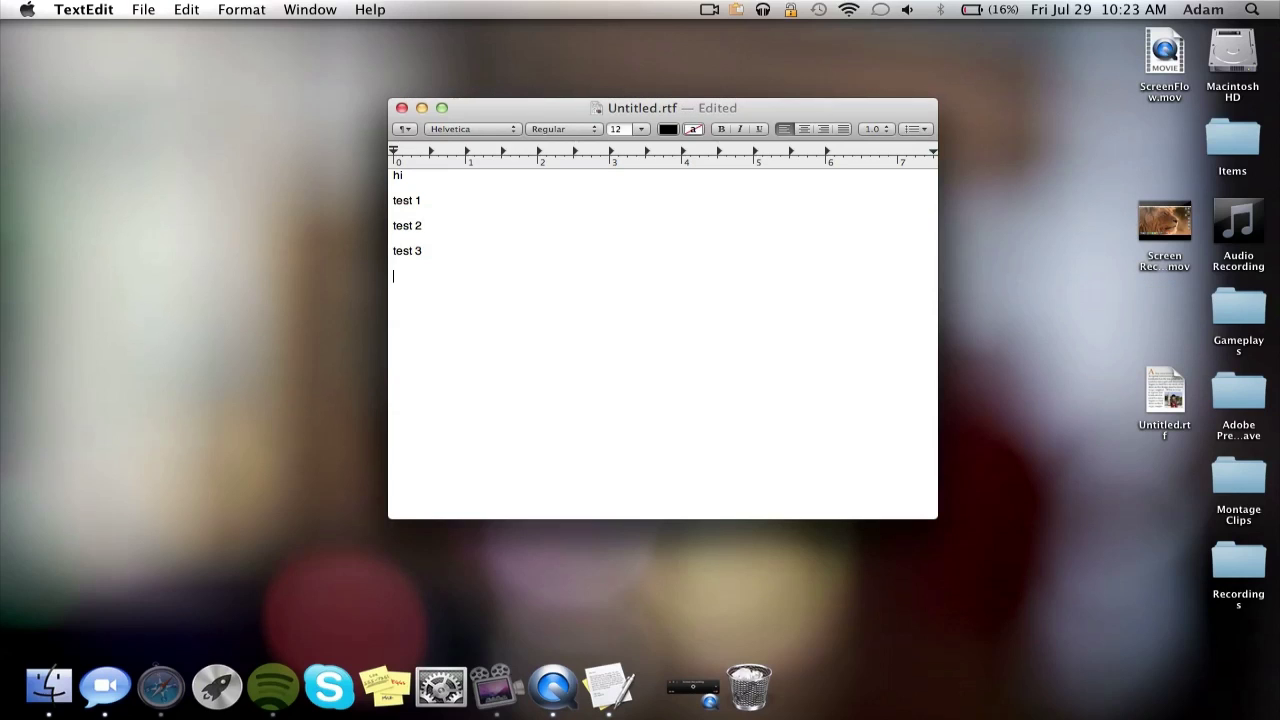
Add the lines "test 4", "test 5" and "test 6" separated by blank lines, and save the document.
type("test 4")
key("Return")
key("Return")
type("tes")
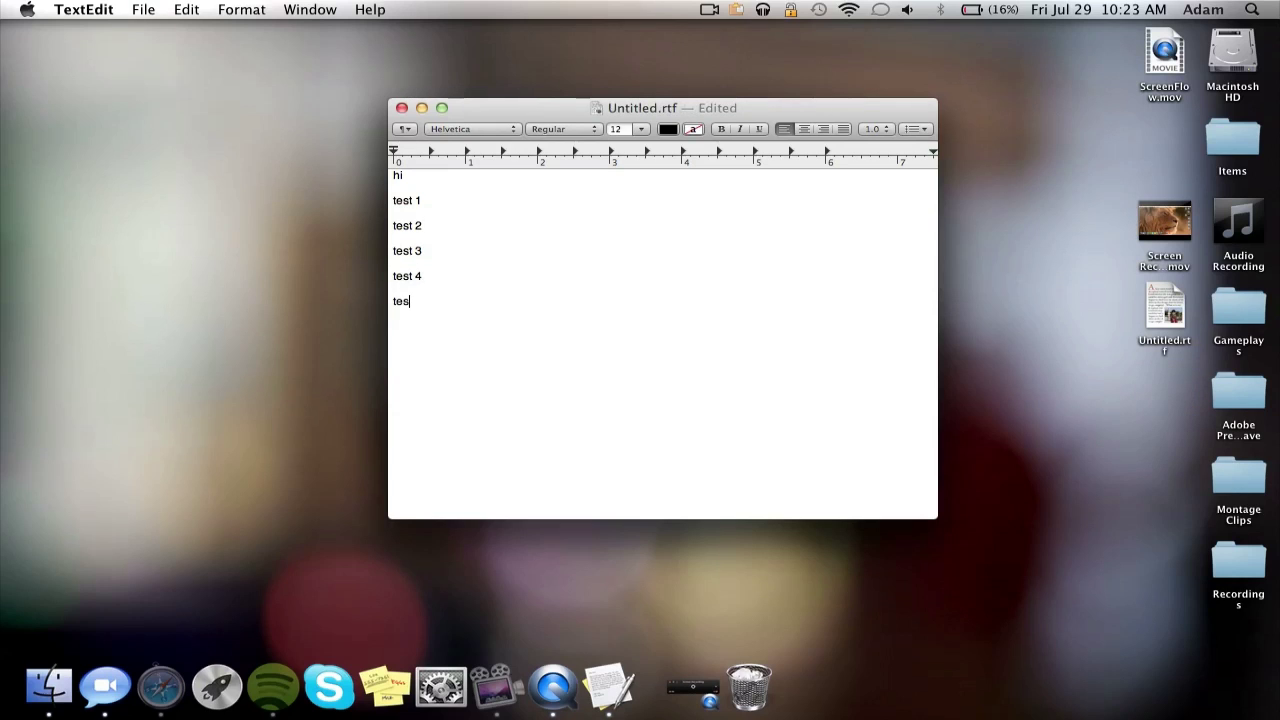
type("t 5")
key("Return")
key("Return")
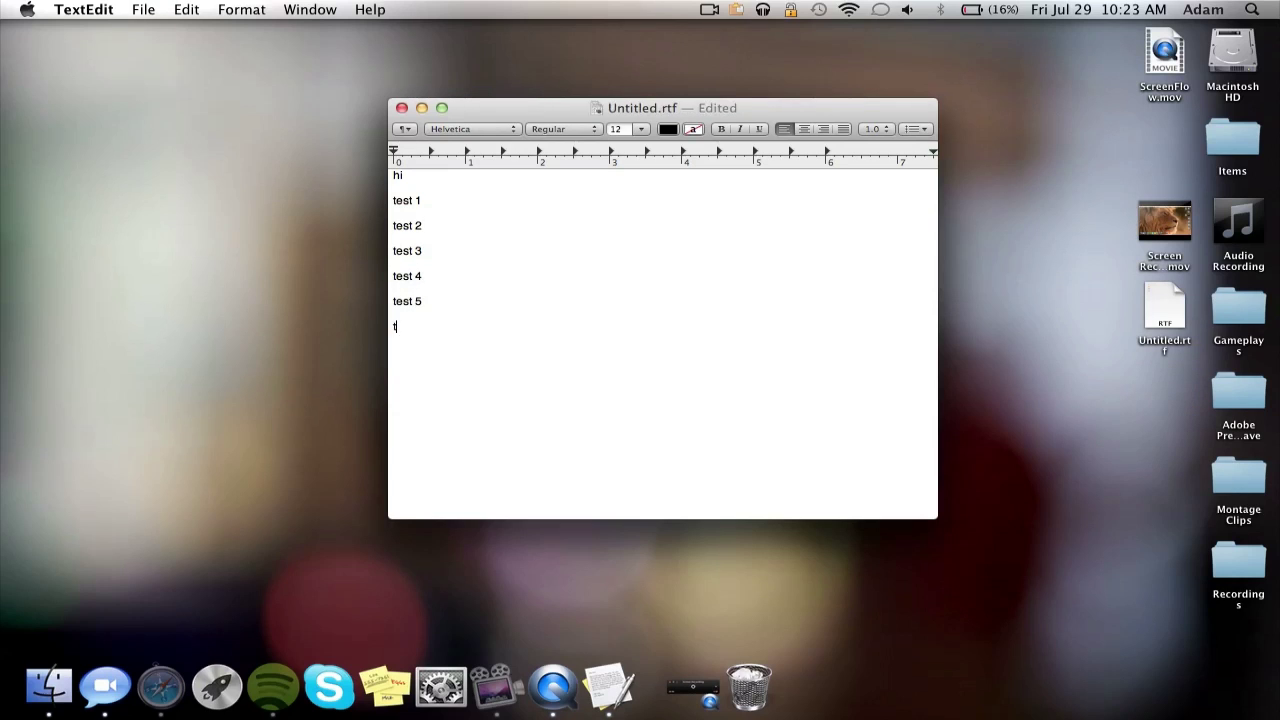
type("test 6")
key("super+s")
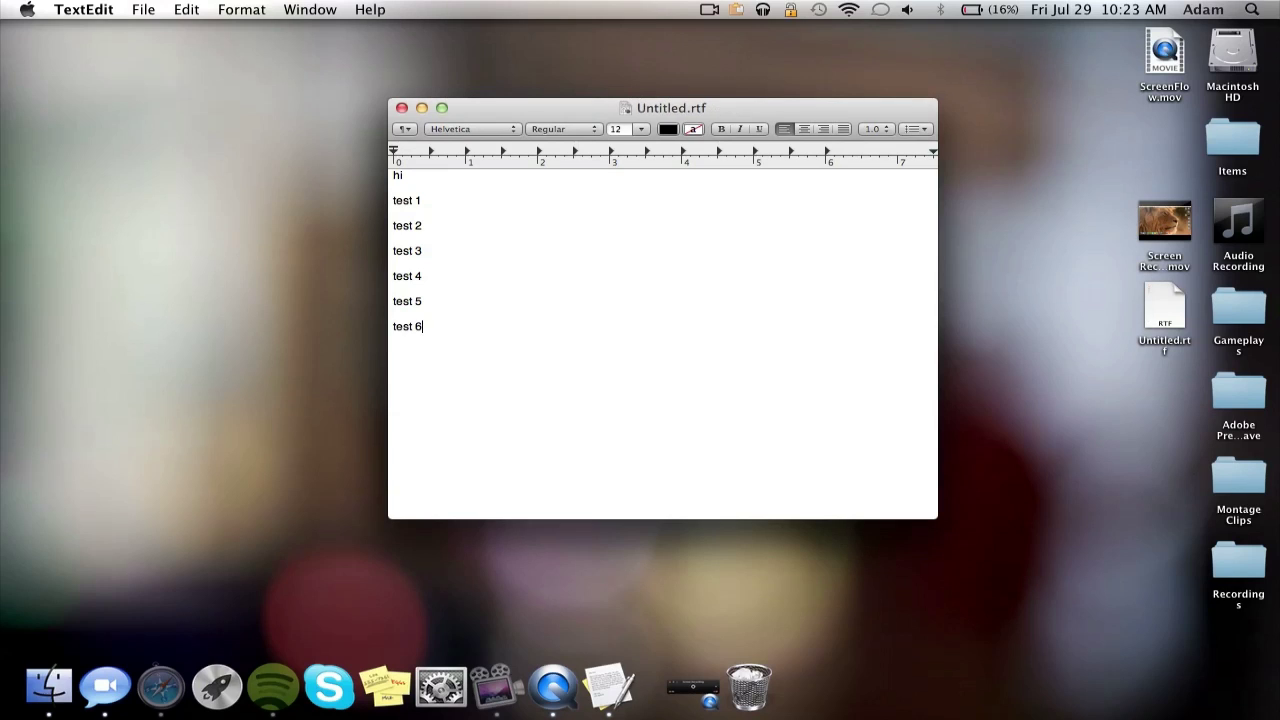
Browse all versions of Untitled.rtf and restore the version containing only "hi" and "test 1".
left_click(715, 107)
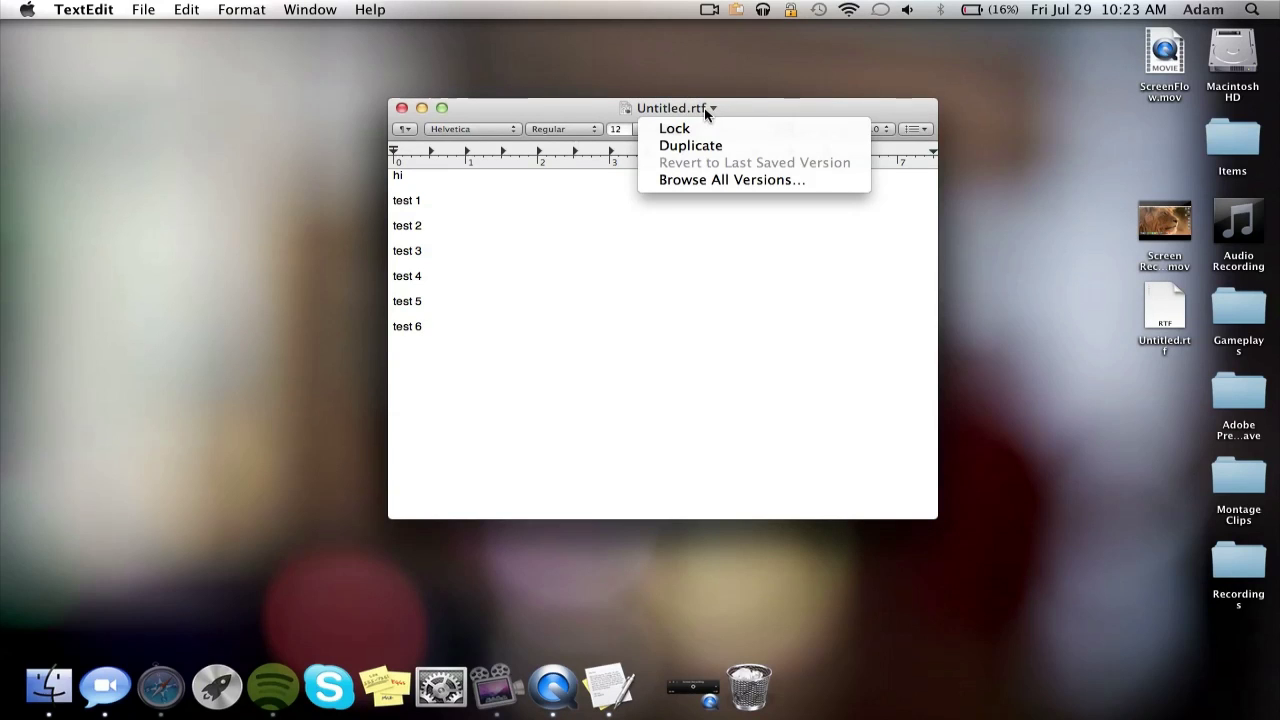
left_click(728, 180)
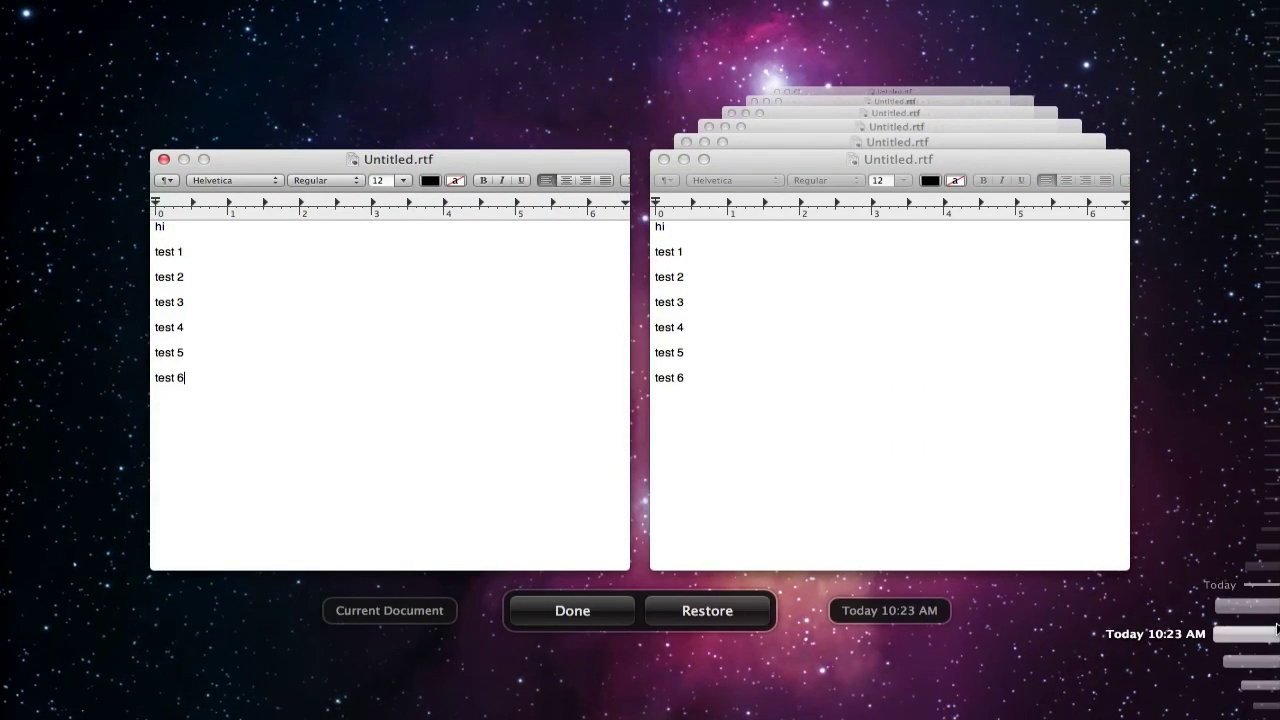
left_click(1266, 560)
left_click(1266, 666)
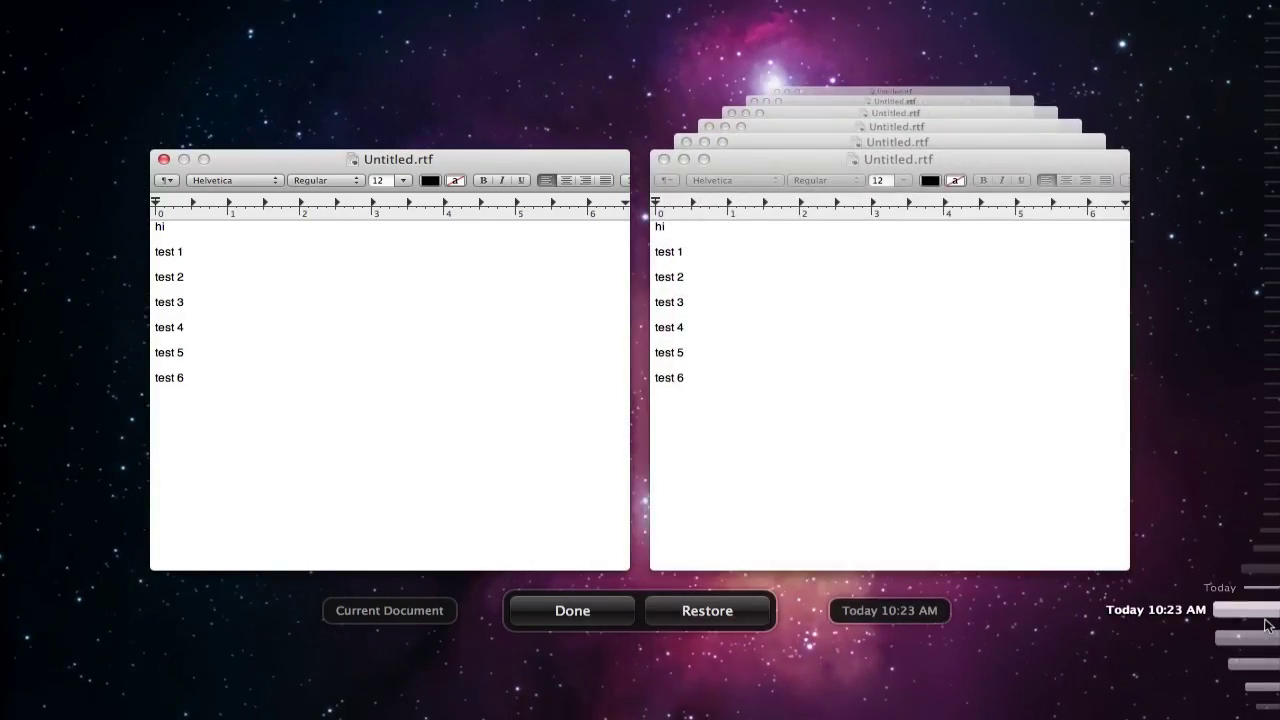
left_click(1266, 530)
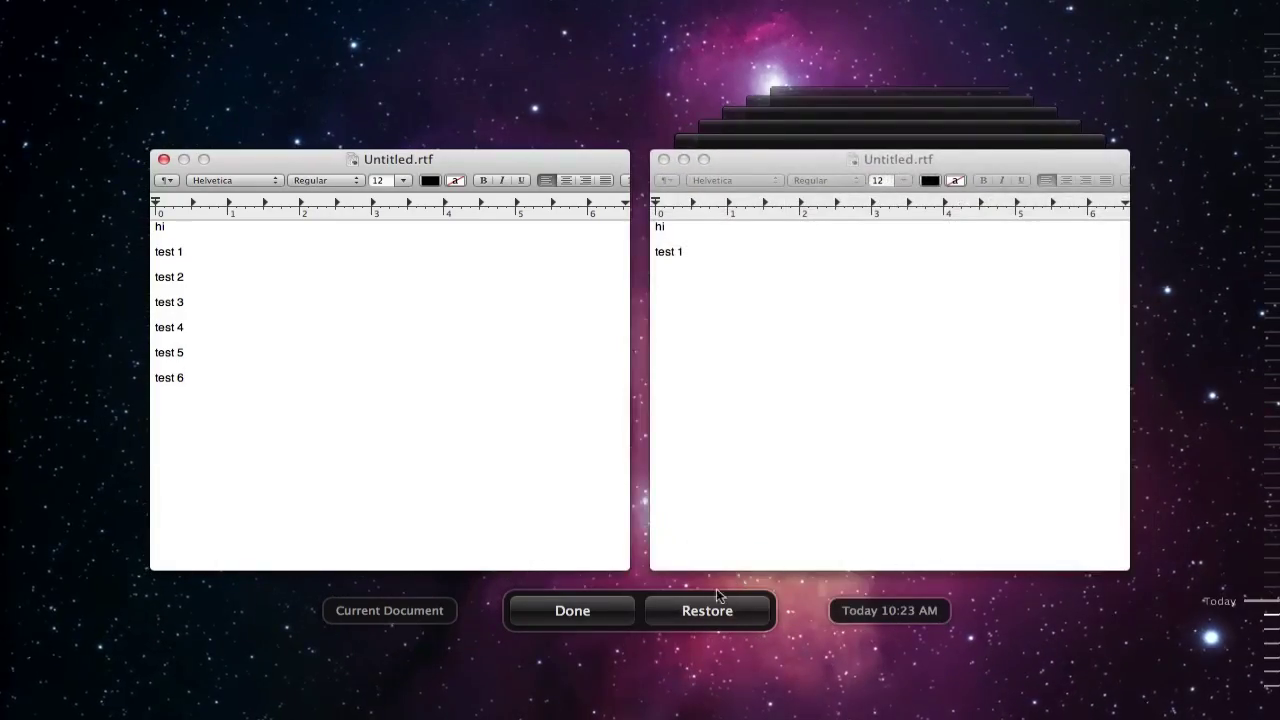
left_click(663, 613)
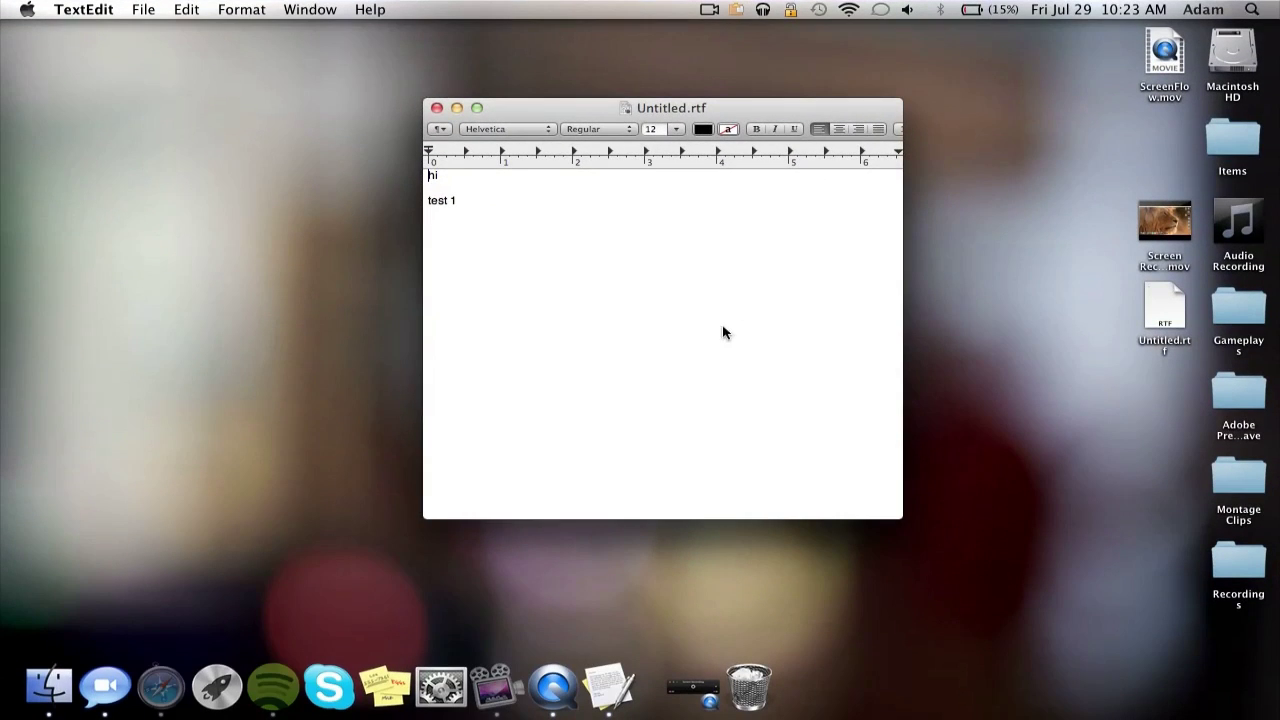
Browse all versions of Untitled.rtf again, compare it with the version ending in "test 6", and leave the version browser.
left_click(710, 108)
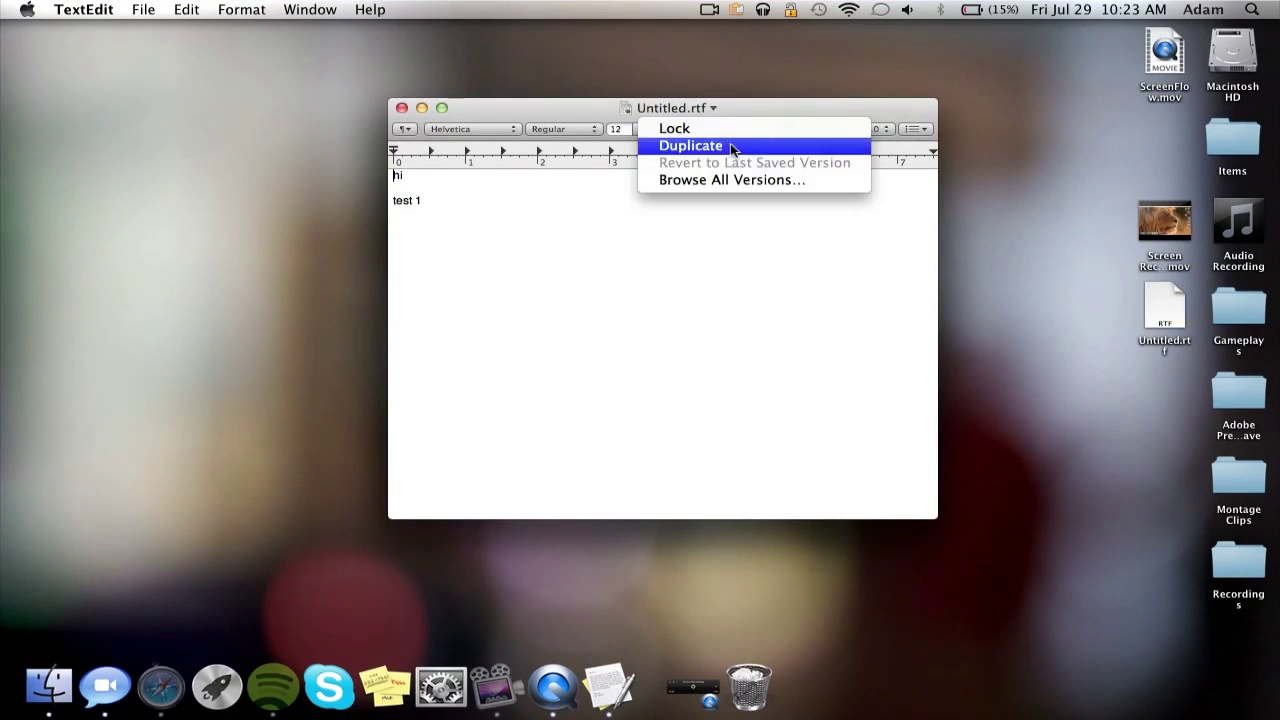
left_click(707, 175)
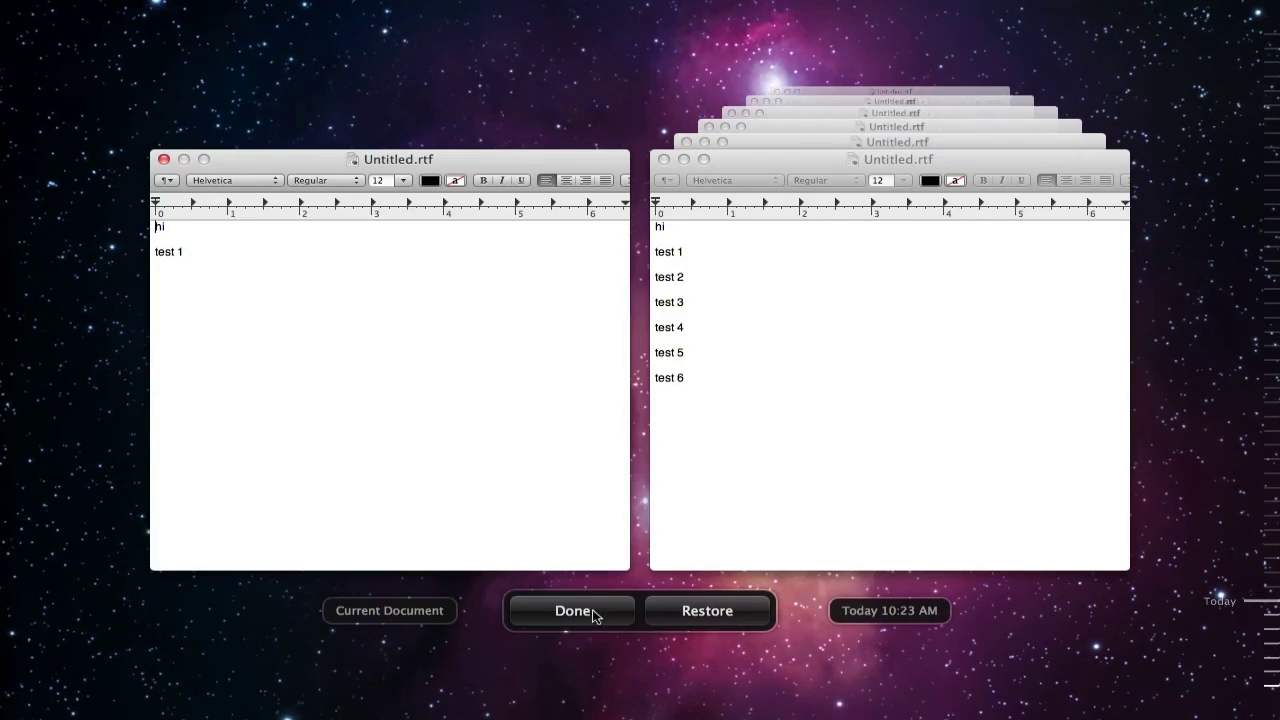
left_click(650, 614)
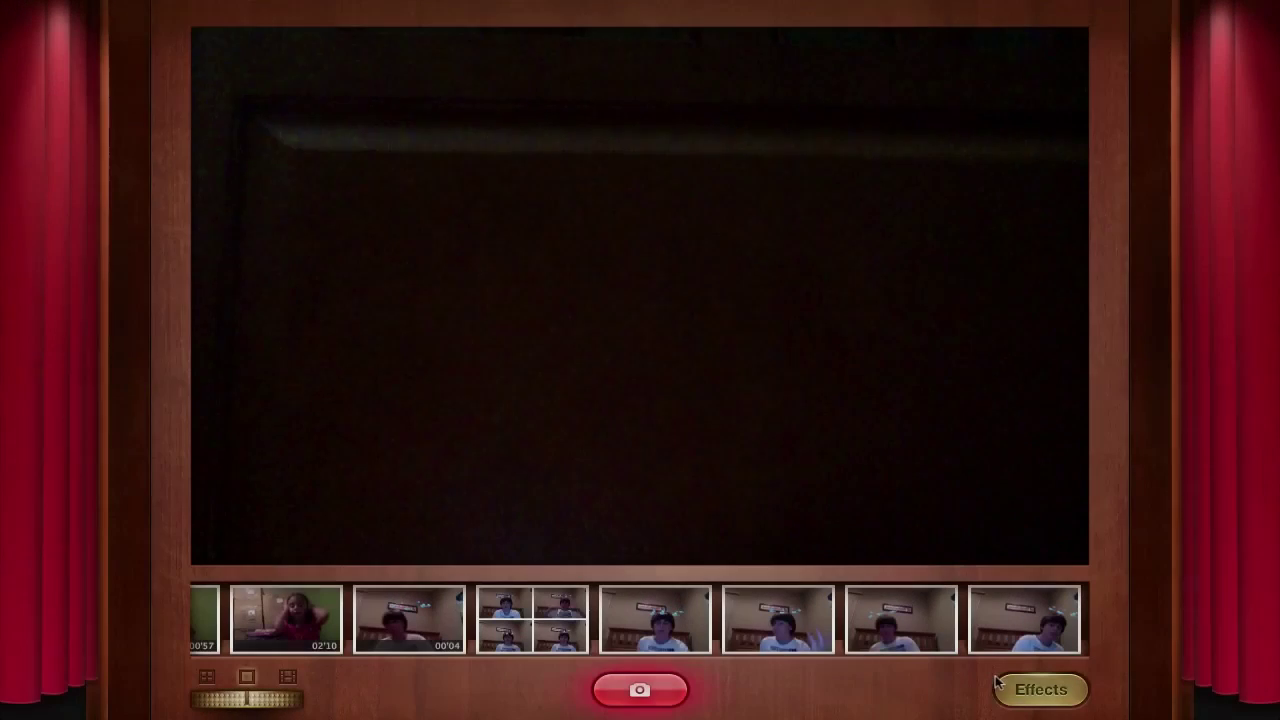
Browse the Photo Booth effects gallery and go to its second page of effects.
left_click(1025, 687)
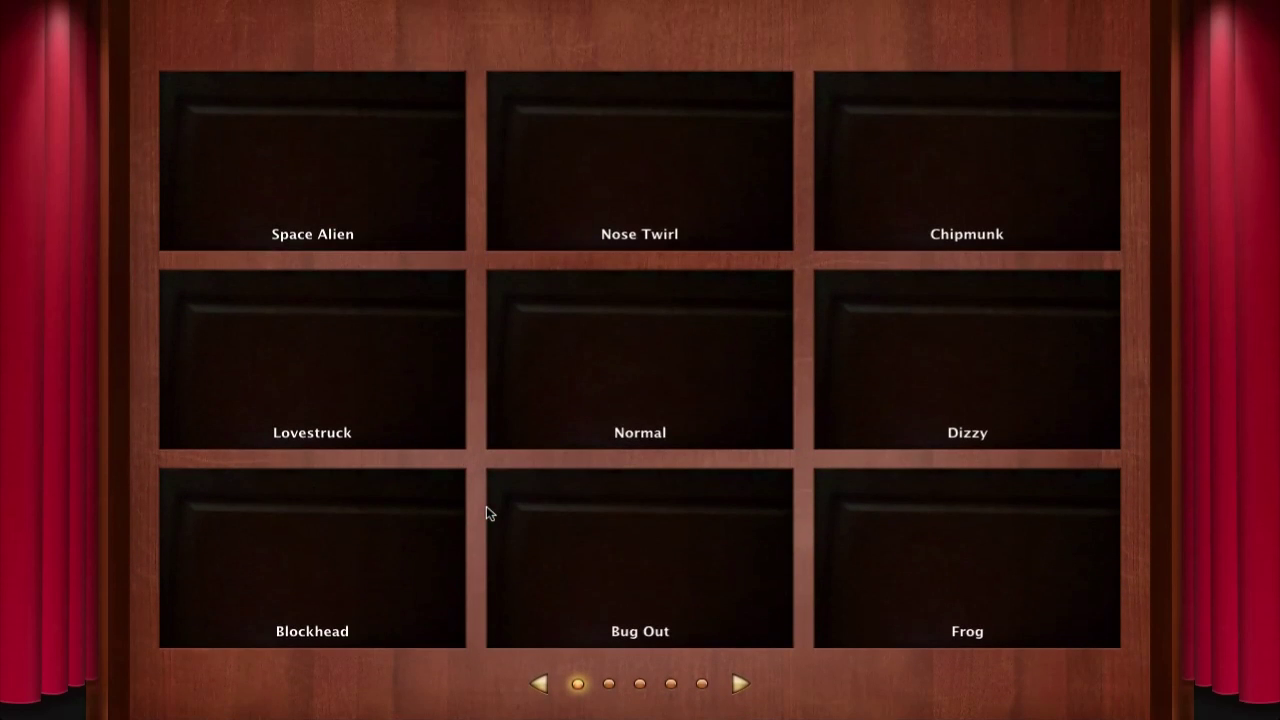
left_click(609, 684)
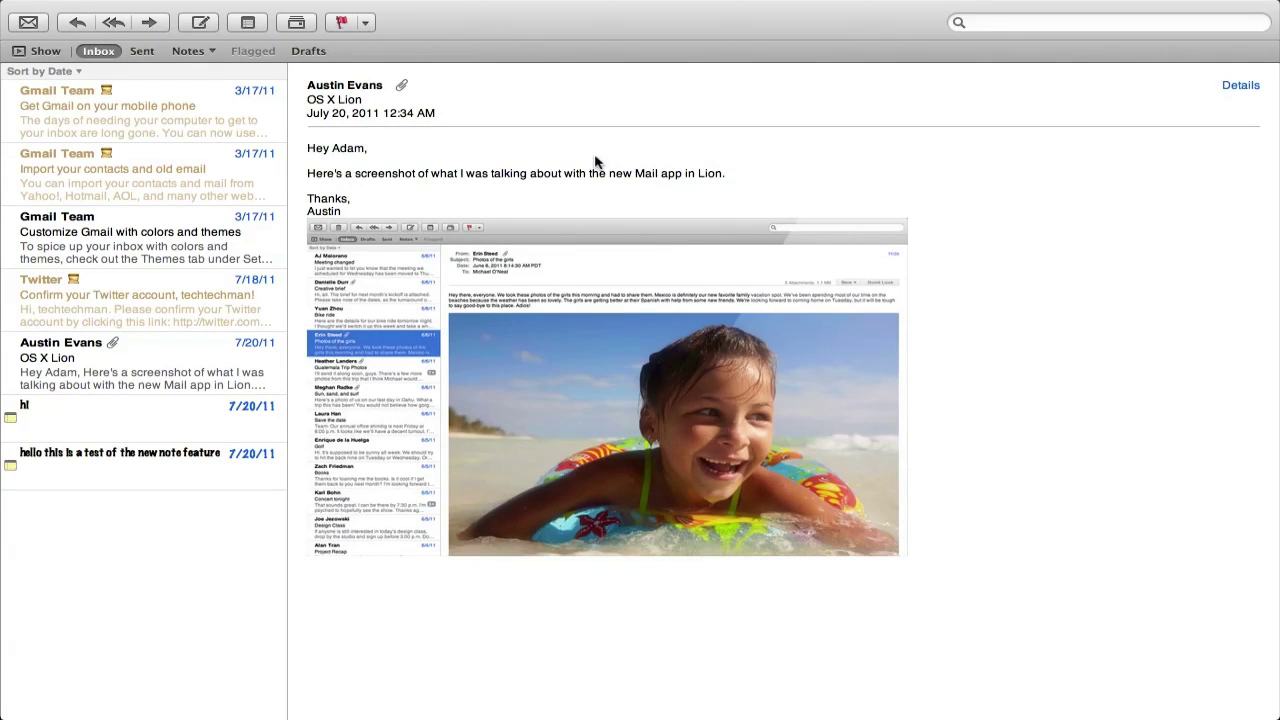
In the Mail inbox, view the note testing the new note feature, the "hi" note and the "OS X Lion" message.
scroll(183, 272, "down", 2)
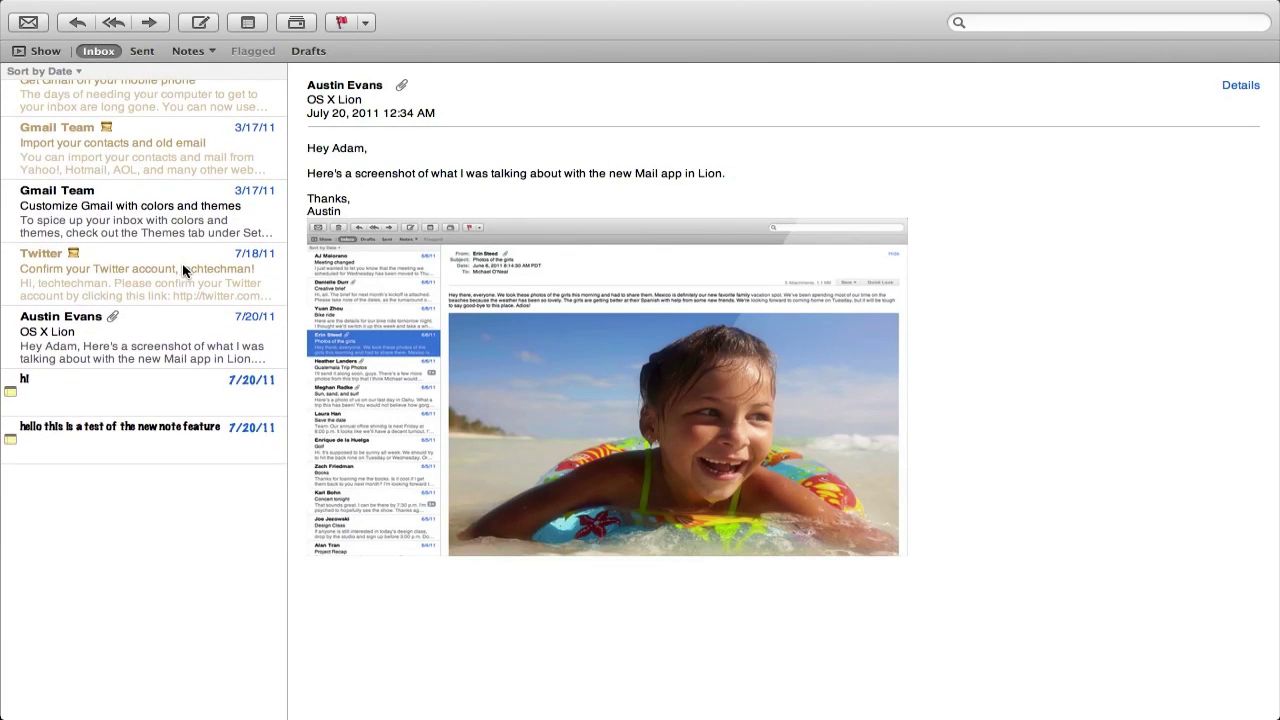
left_click(124, 430)
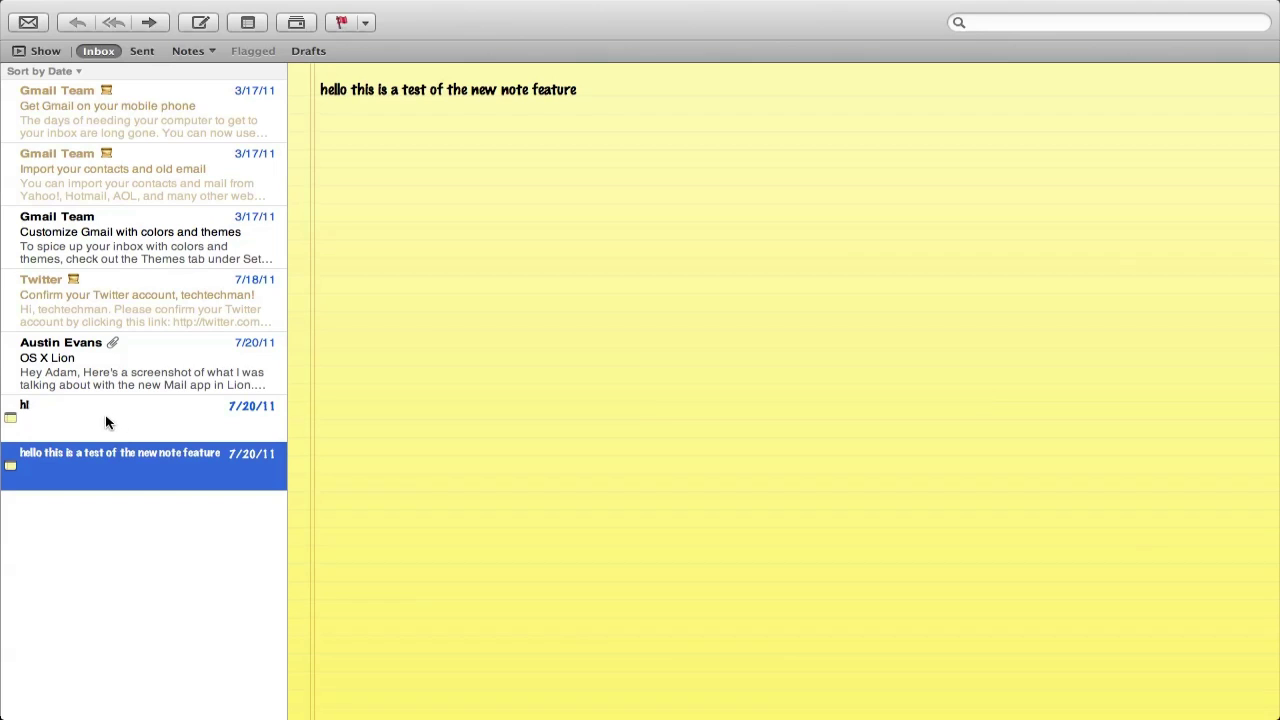
left_click(108, 418)
left_click(114, 373)
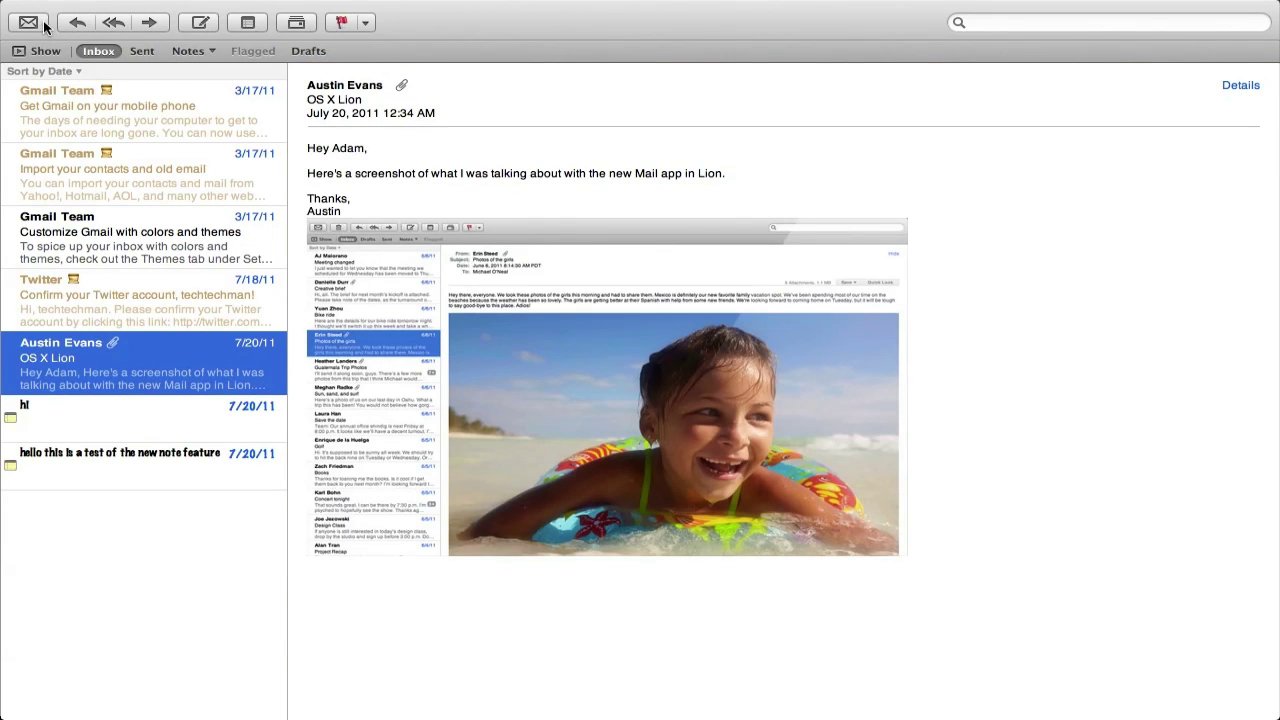
Start a new blank mail message from the Gmail account and cancel it without sending.
left_click(201, 24)
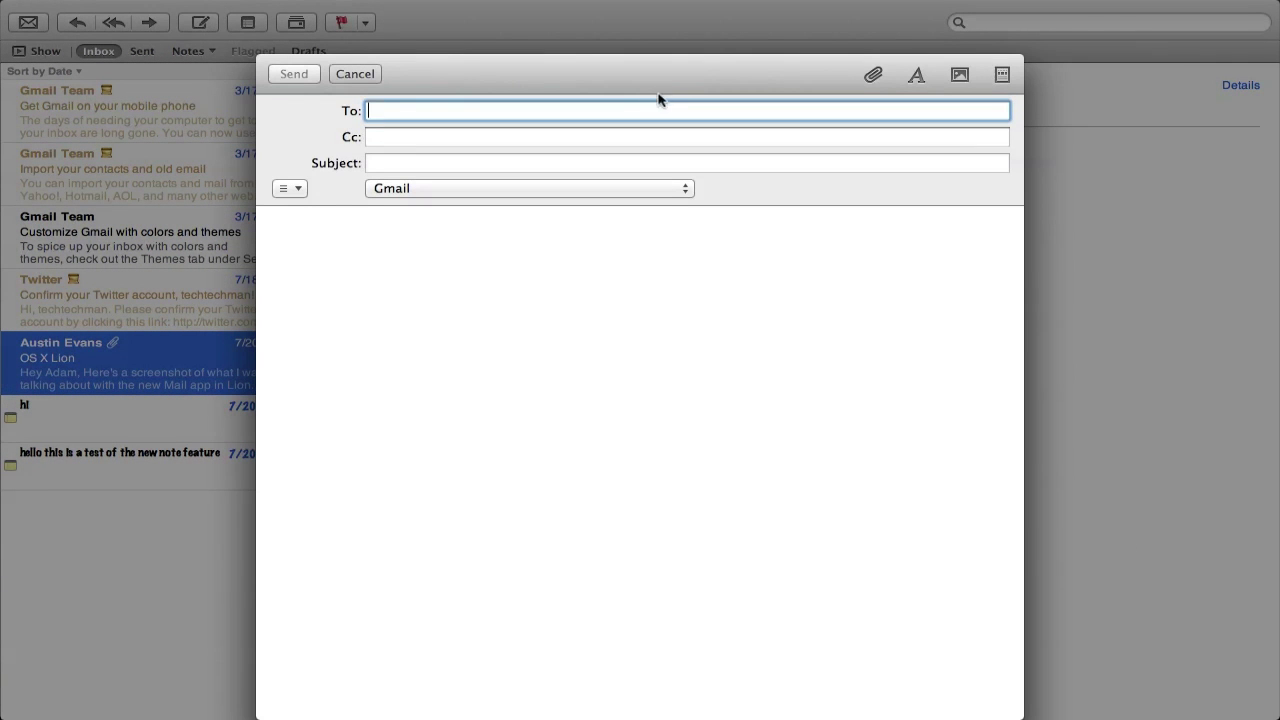
left_click(354, 74)
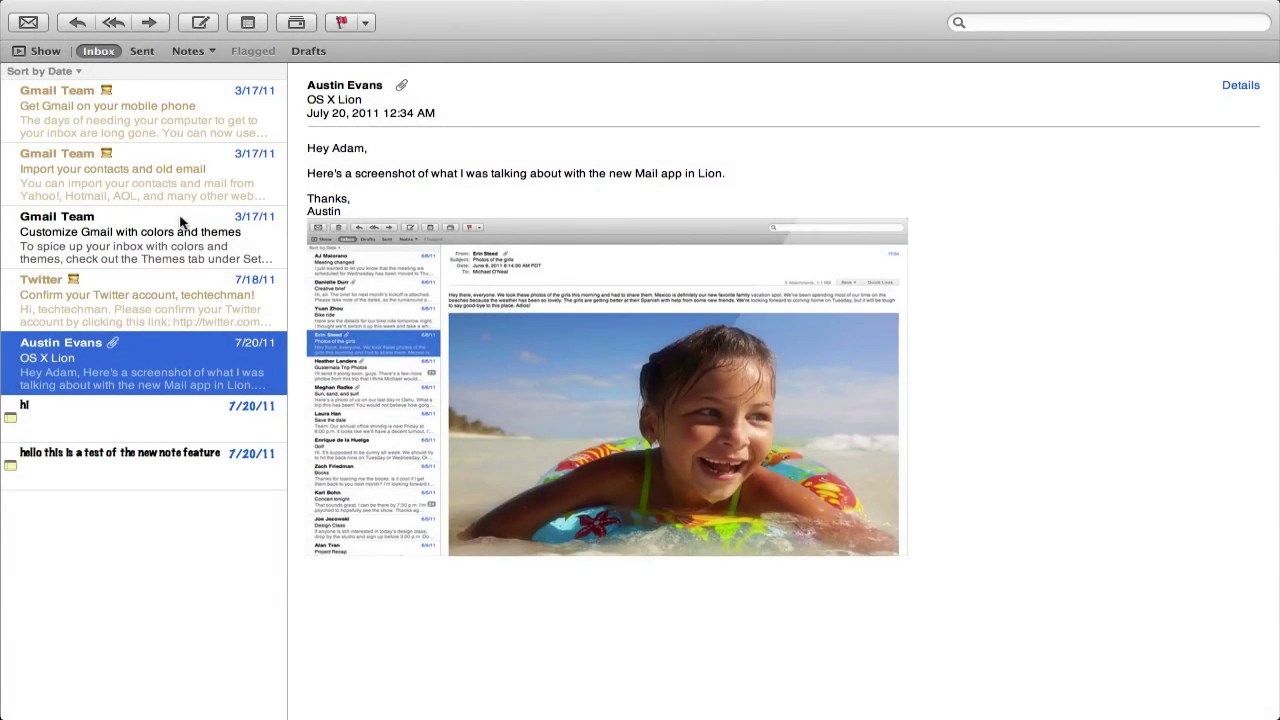